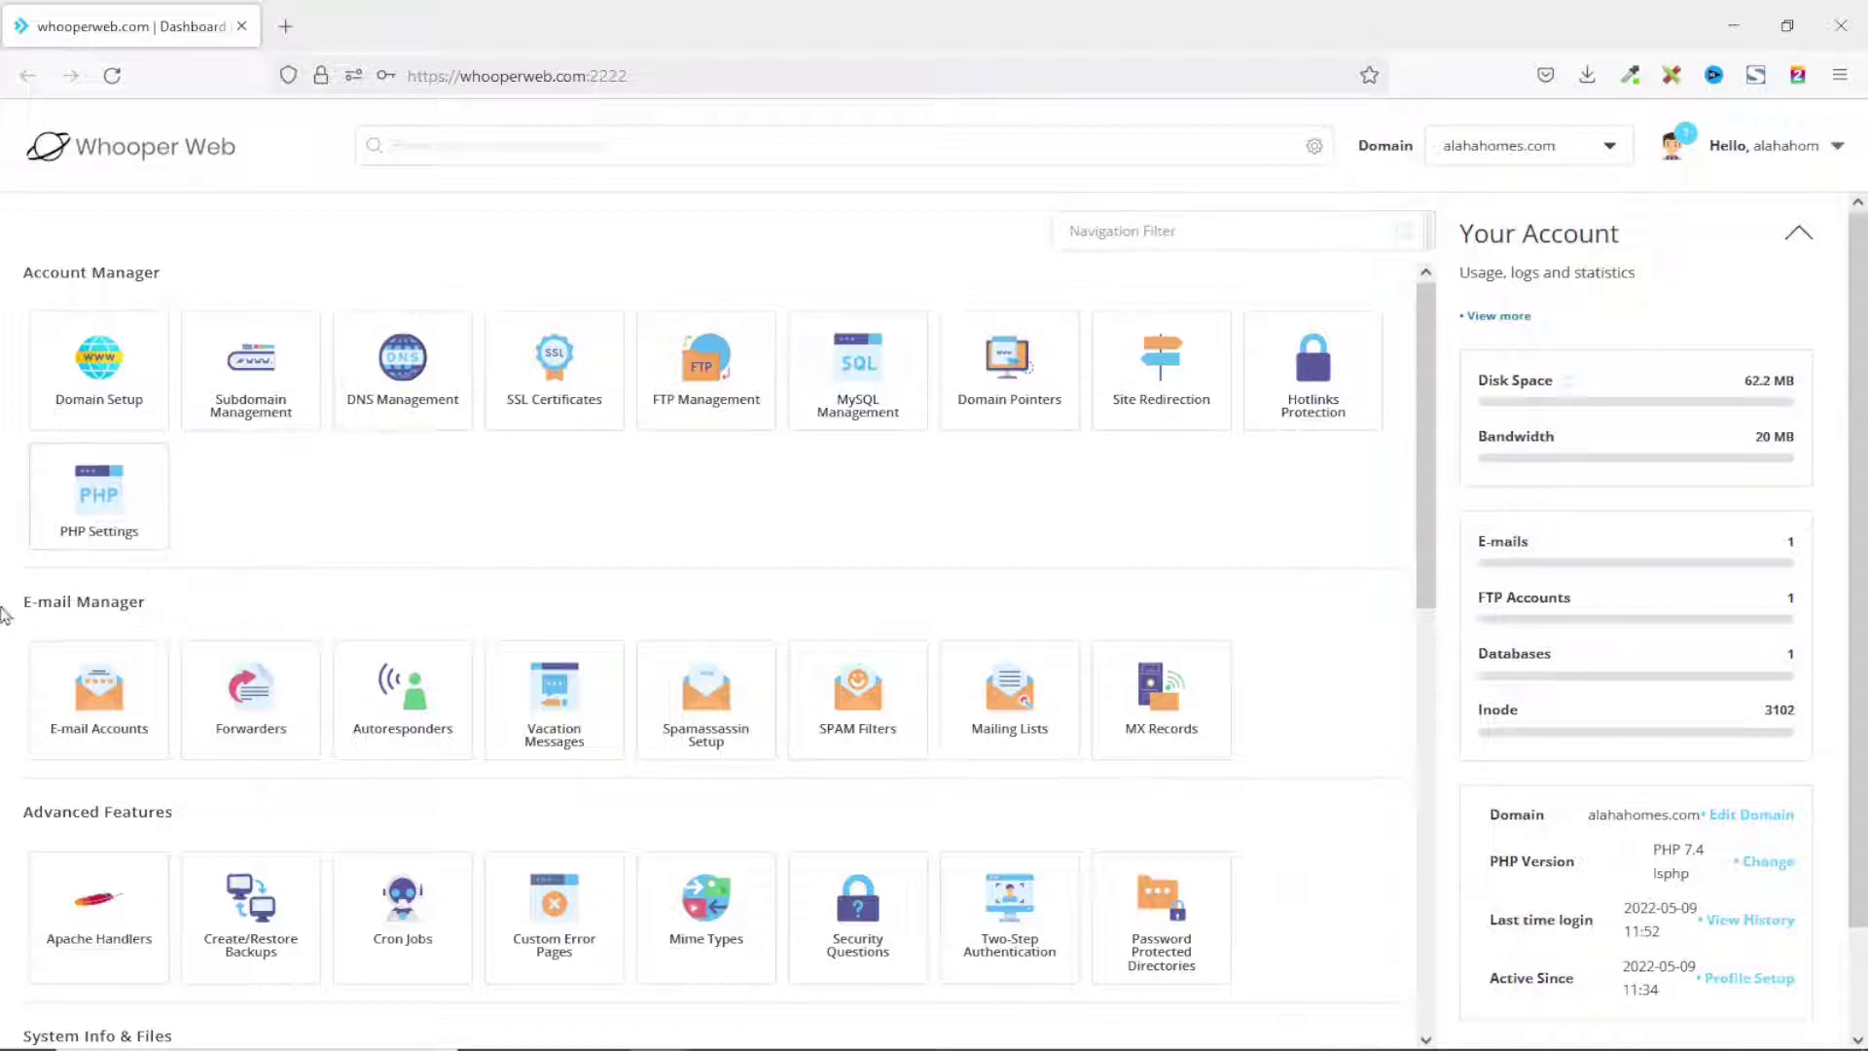
# Open the E-mail Accounts list and select the existing default account's address.
pyautogui.click(107, 710)
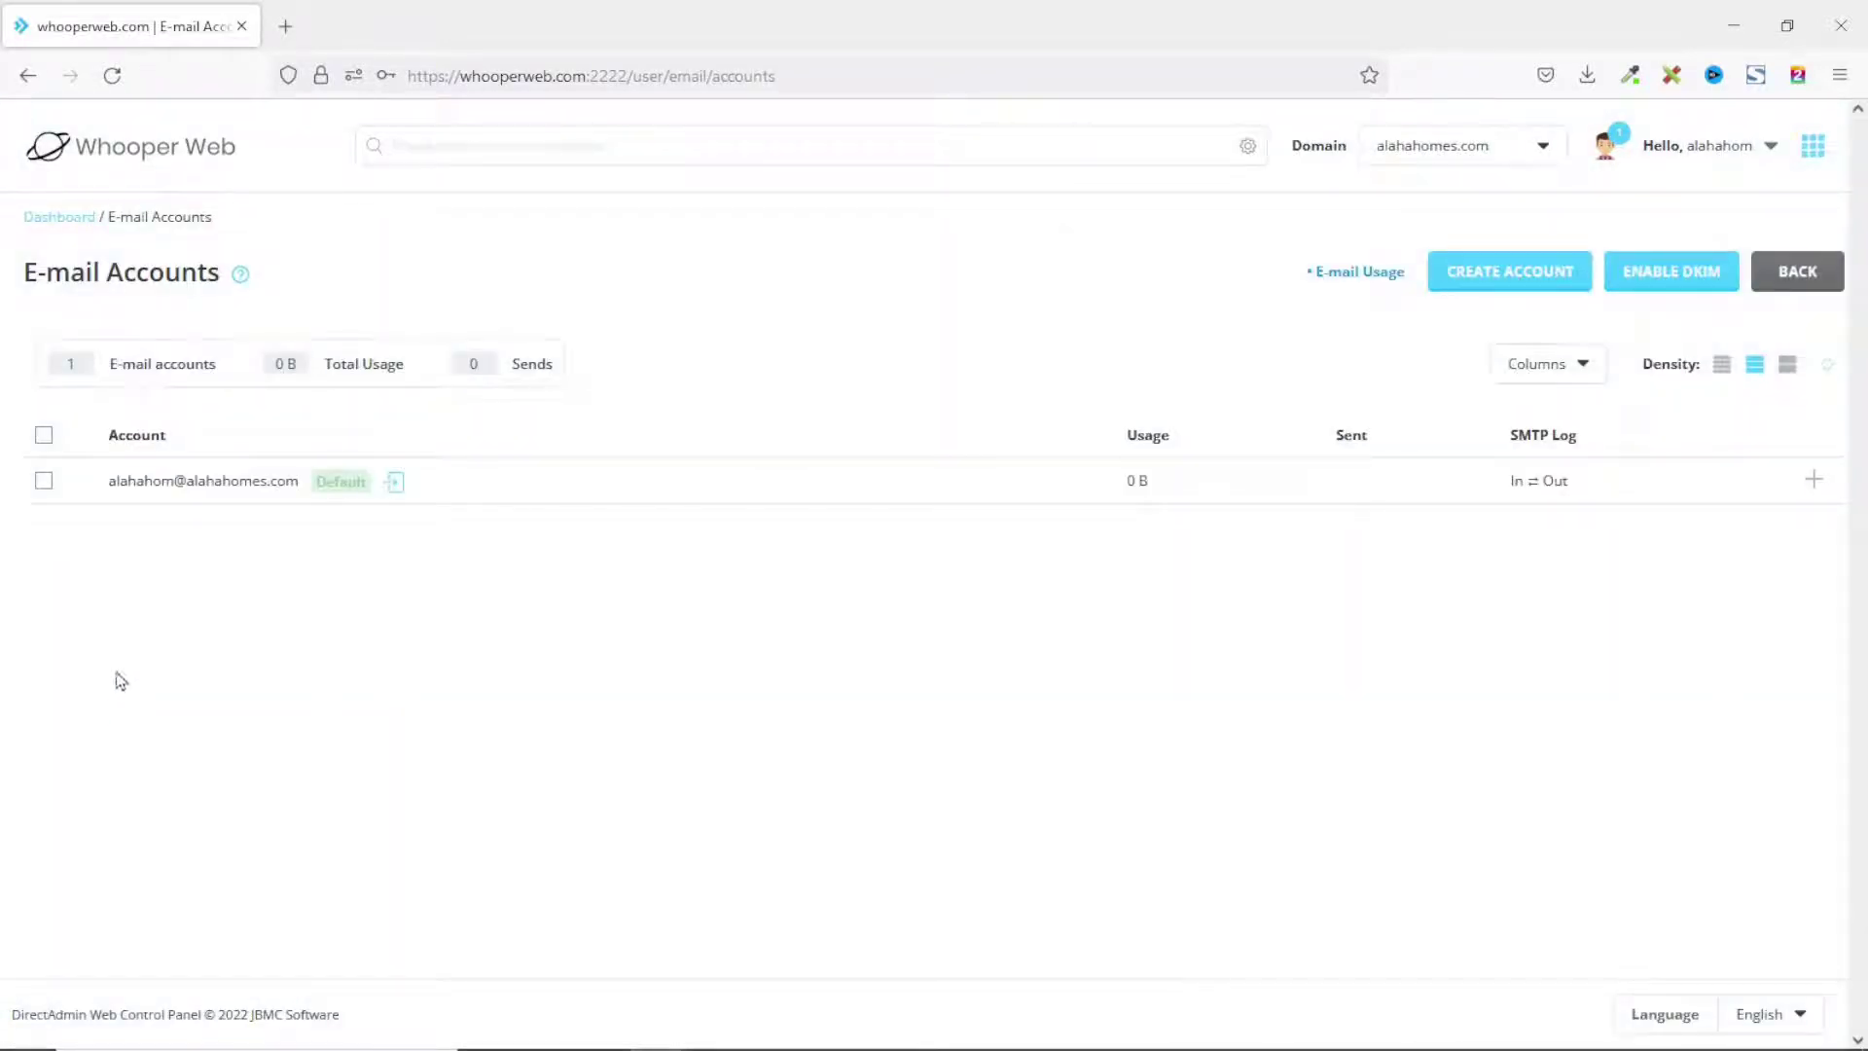
pyautogui.moveTo(102, 483); pyautogui.dragTo(329, 526)
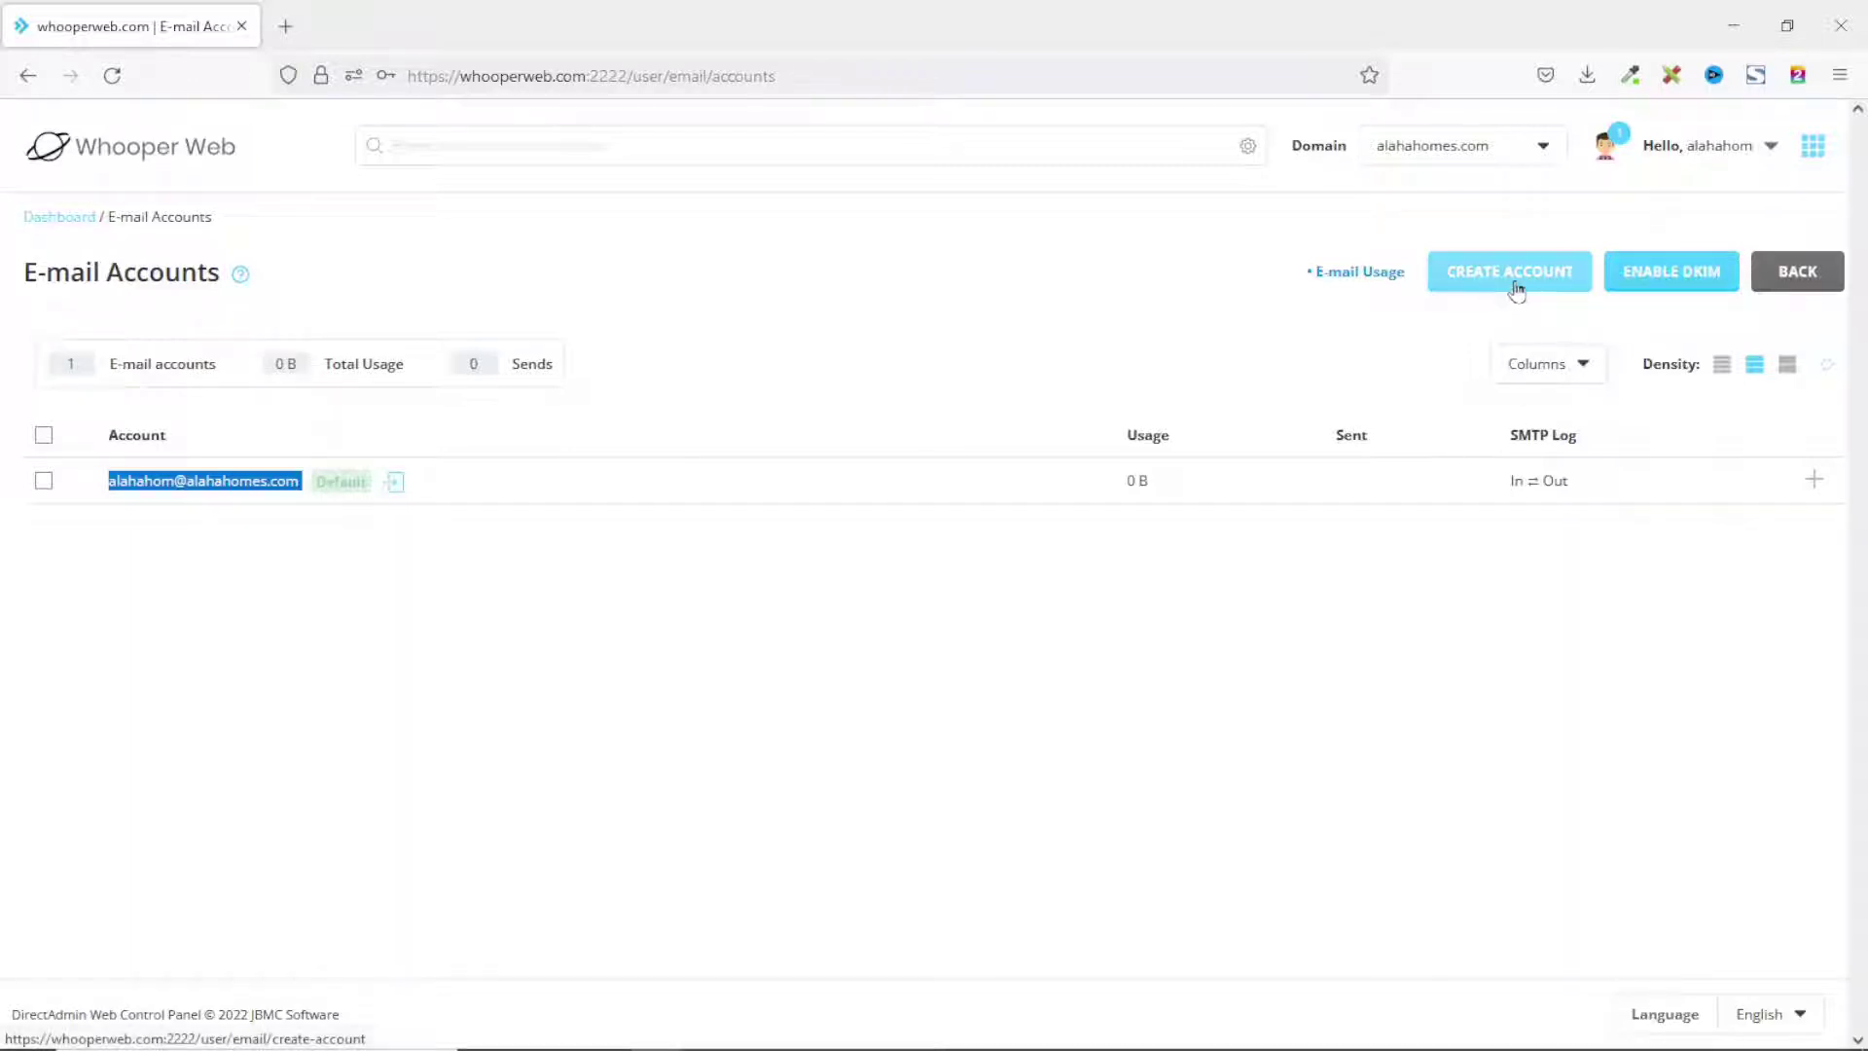
# Start a new mail account with username info and a randomly generated password.
pyautogui.click(1519, 290)
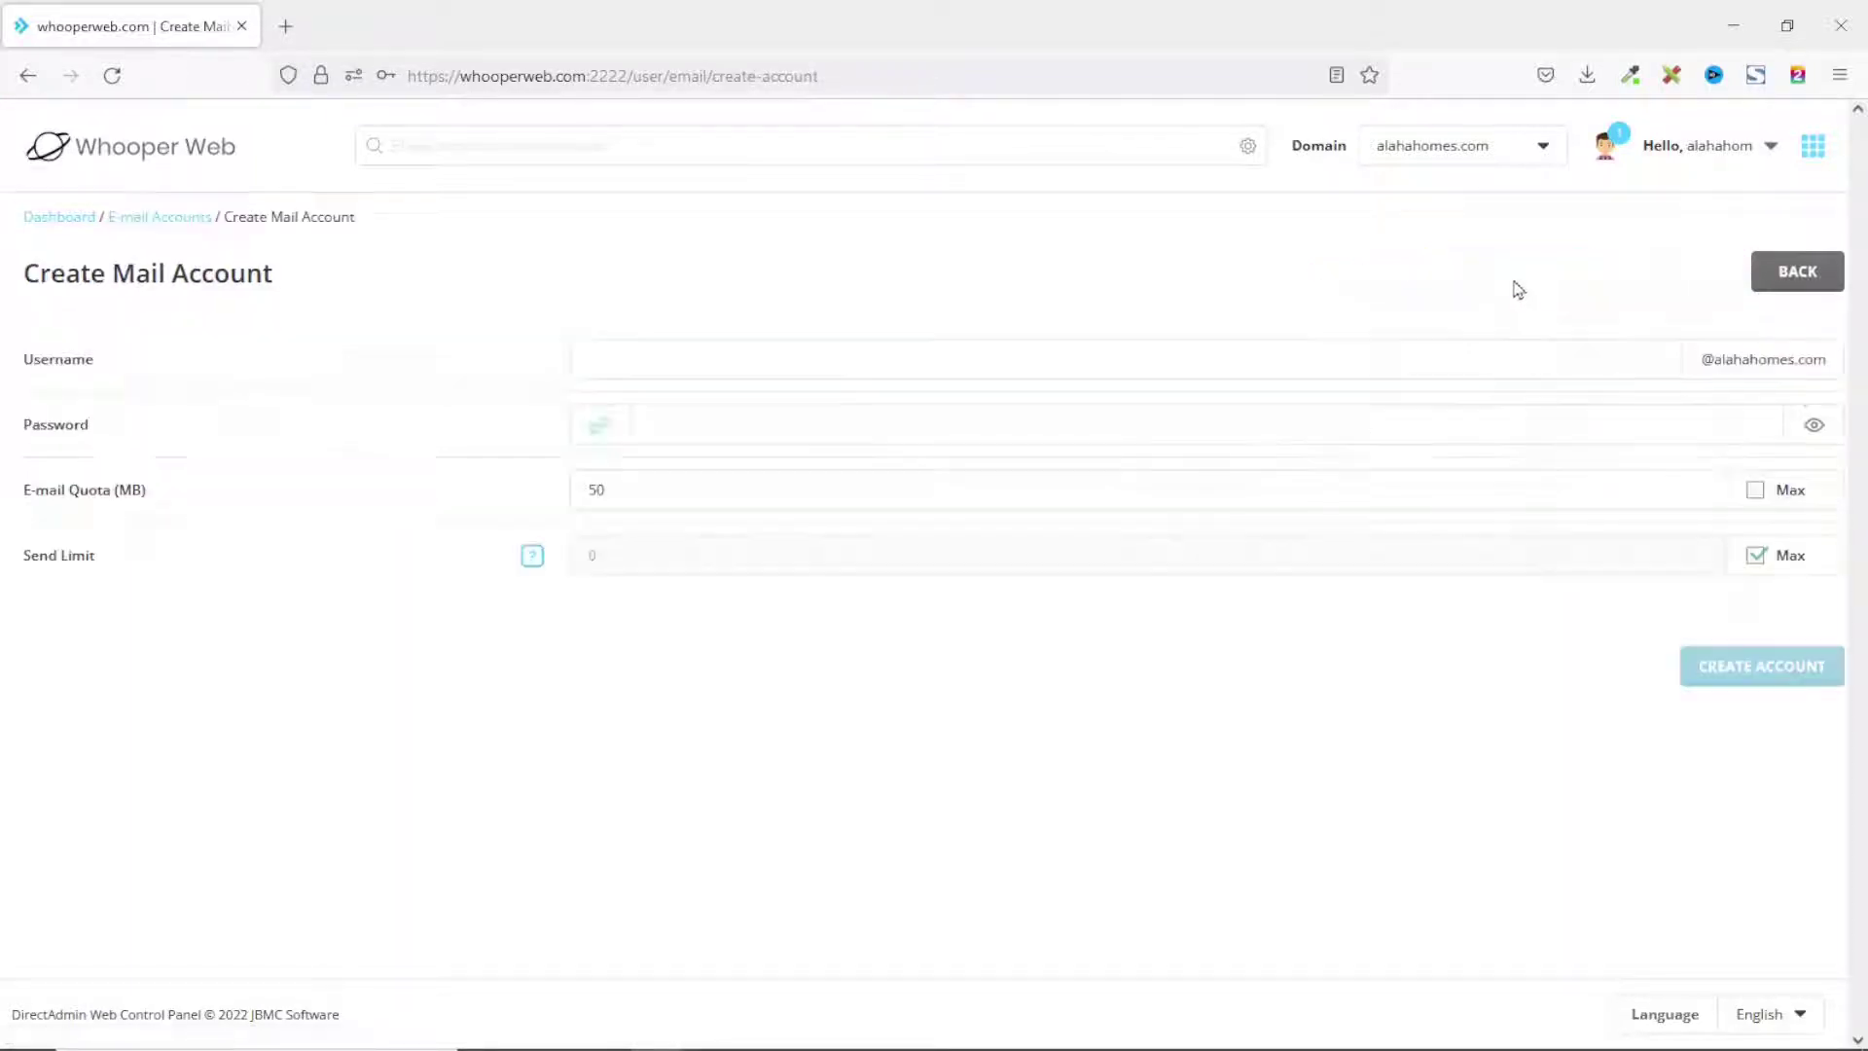
pyautogui.click(699, 359)
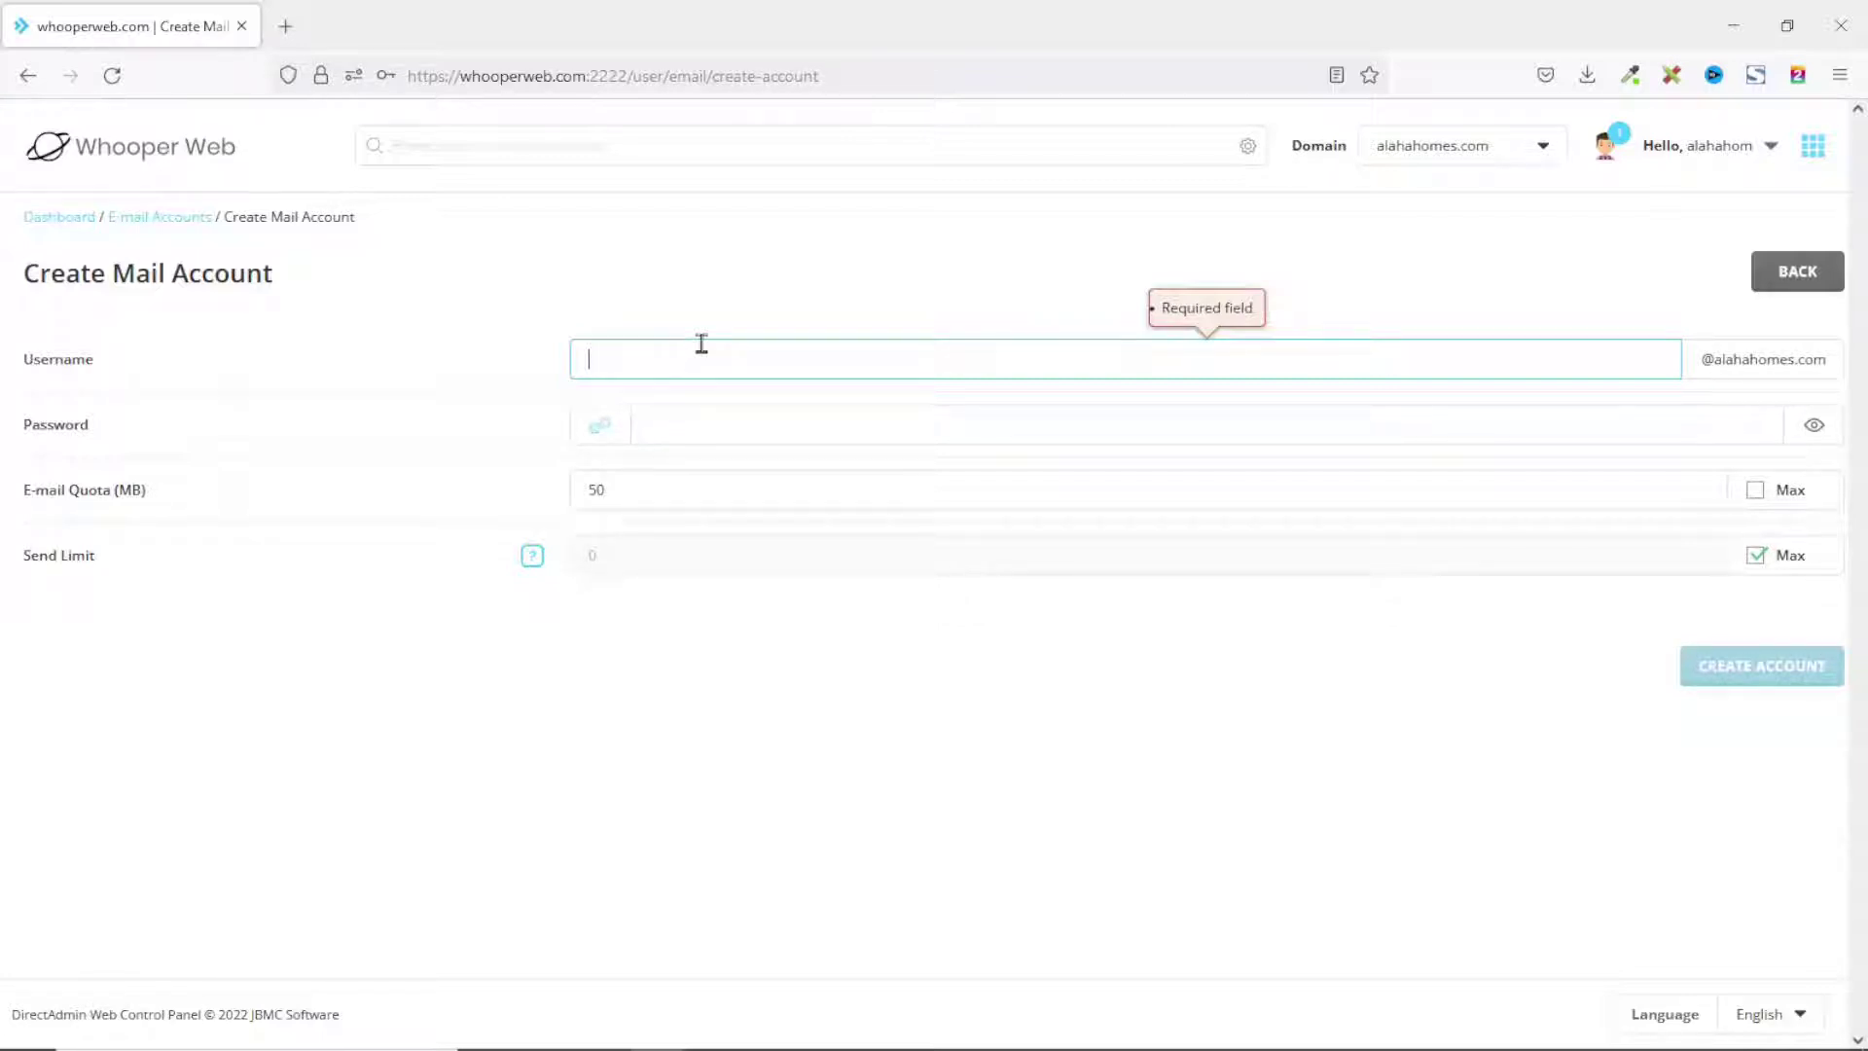
pyautogui.write('info')
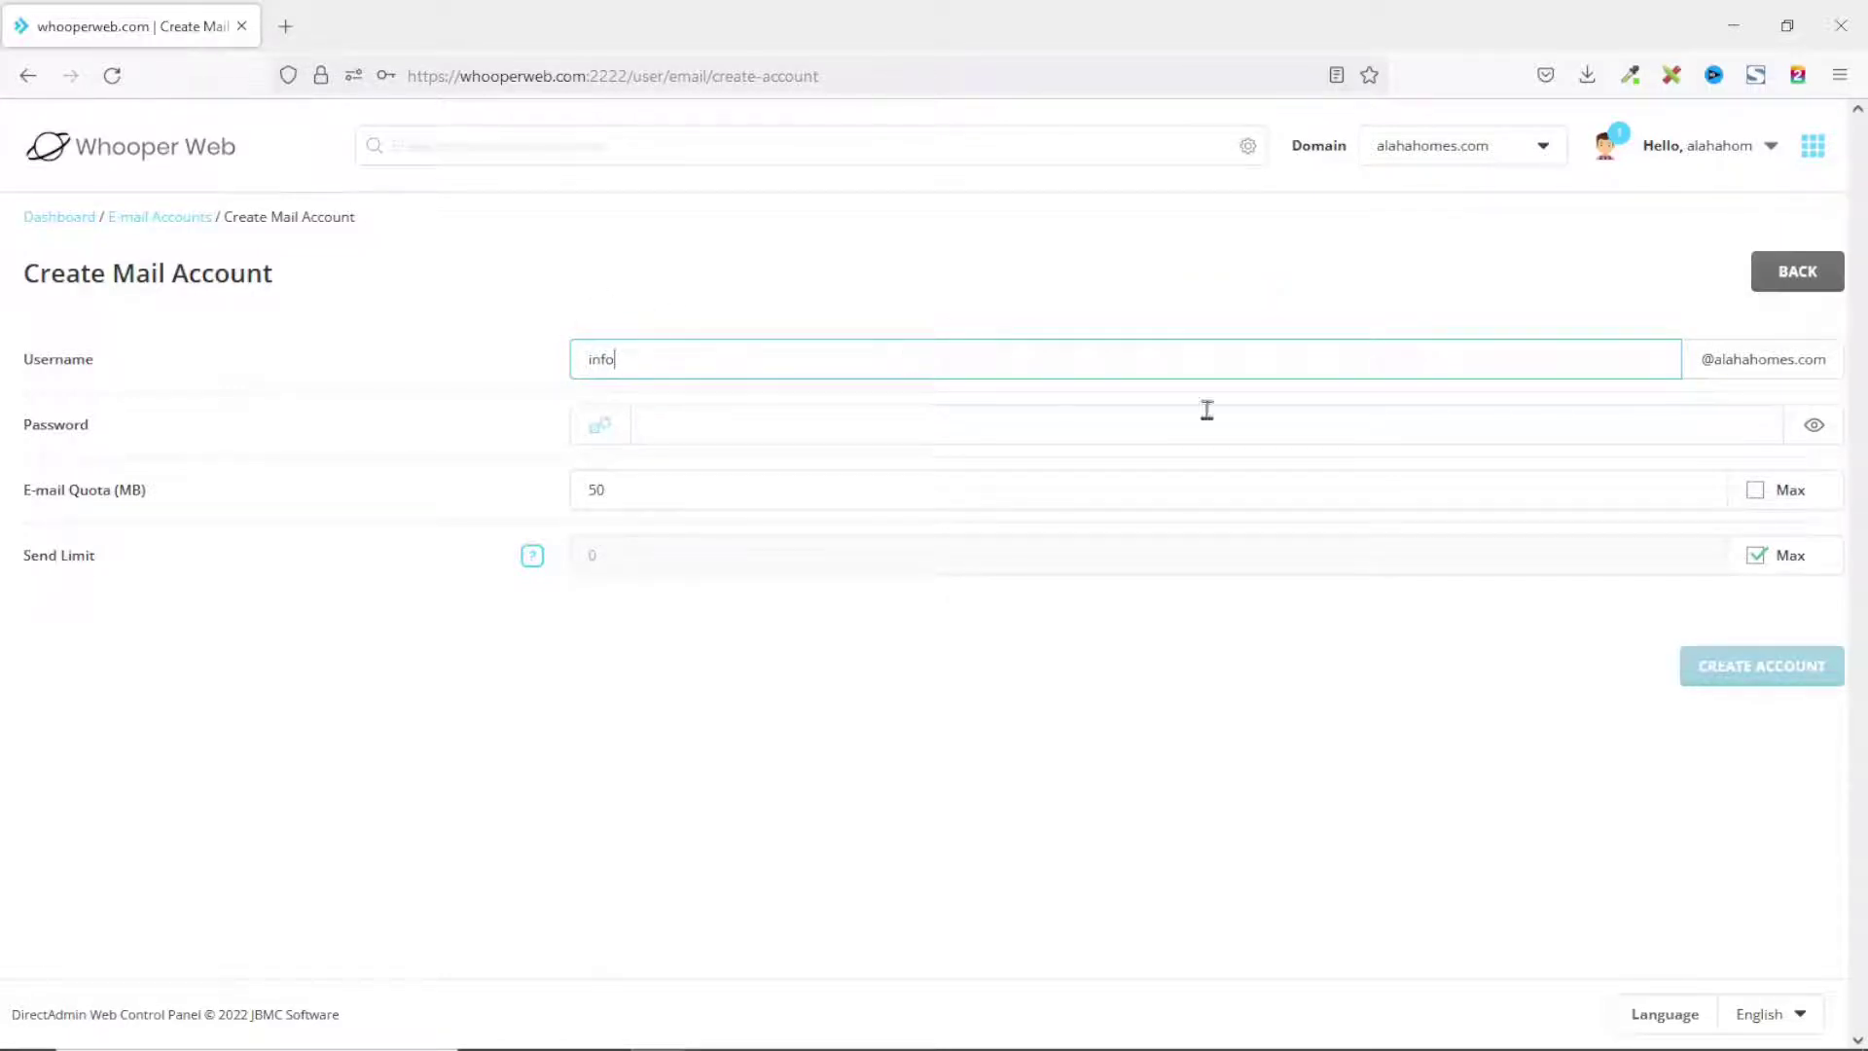
pyautogui.click(1741, 364)
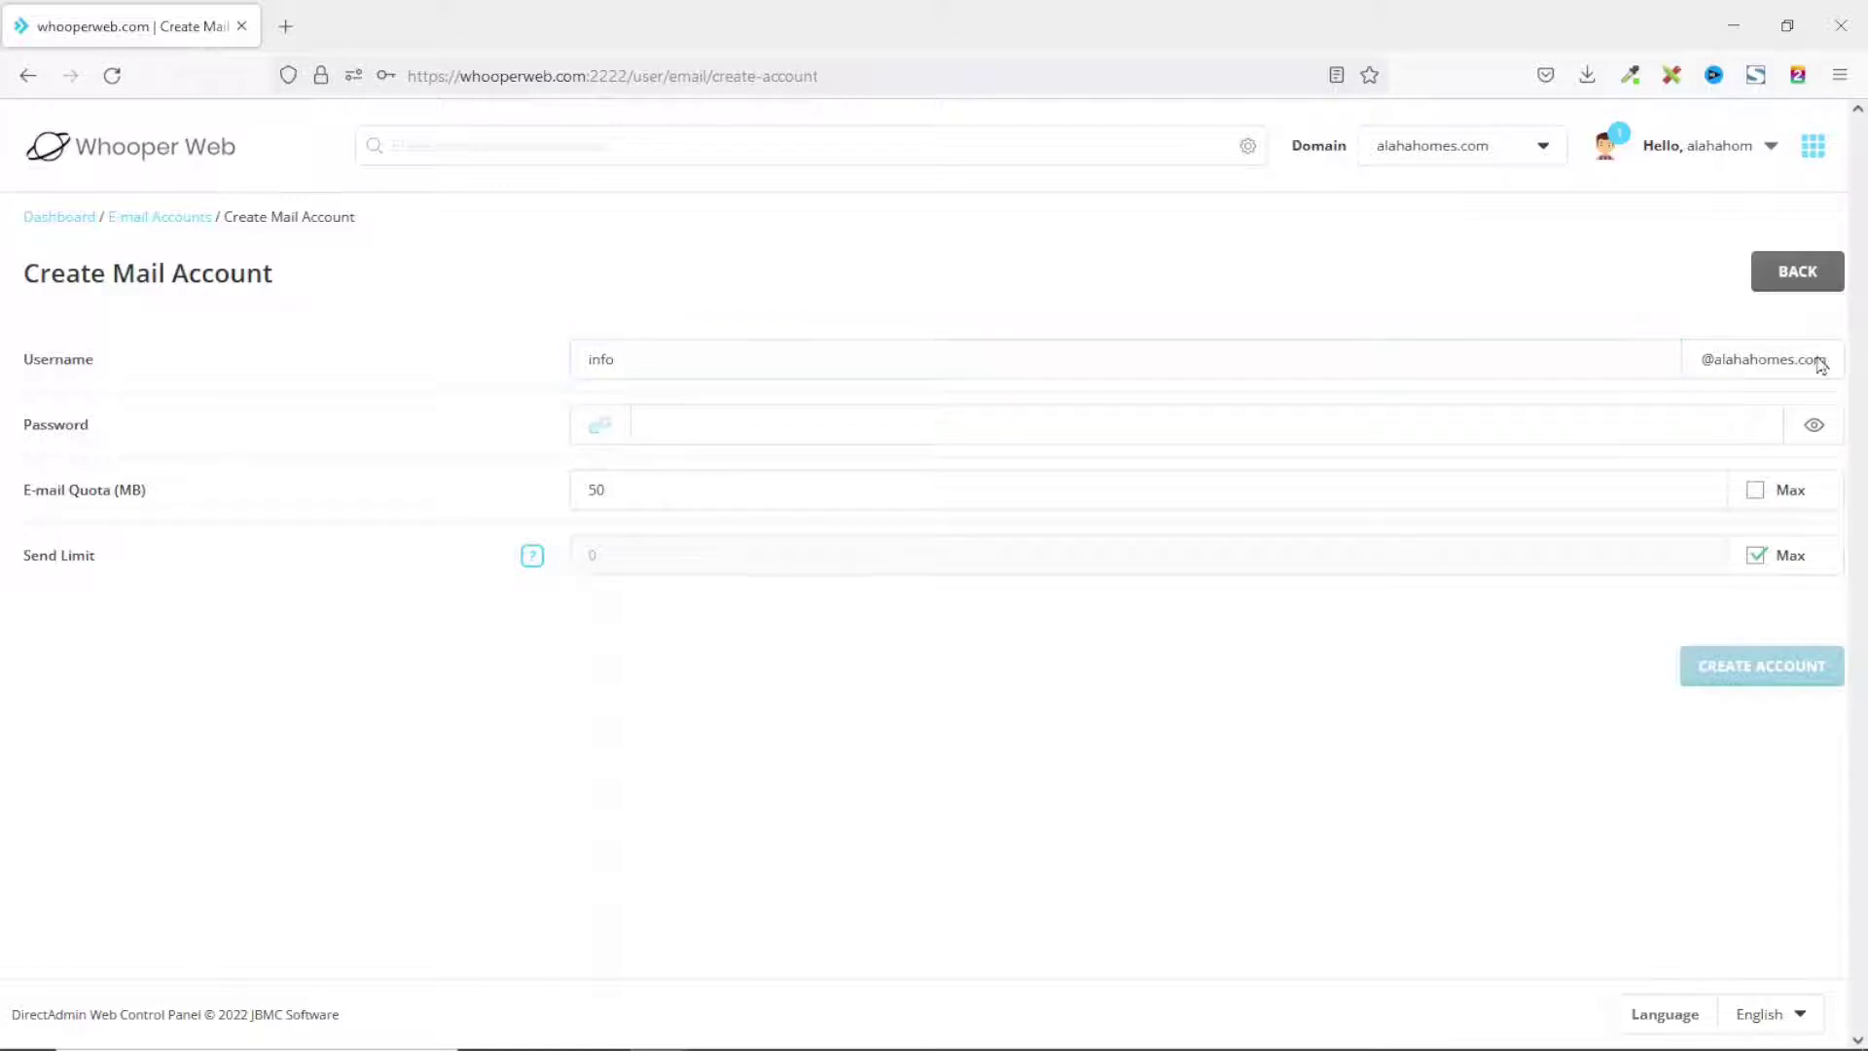
pyautogui.click(675, 425)
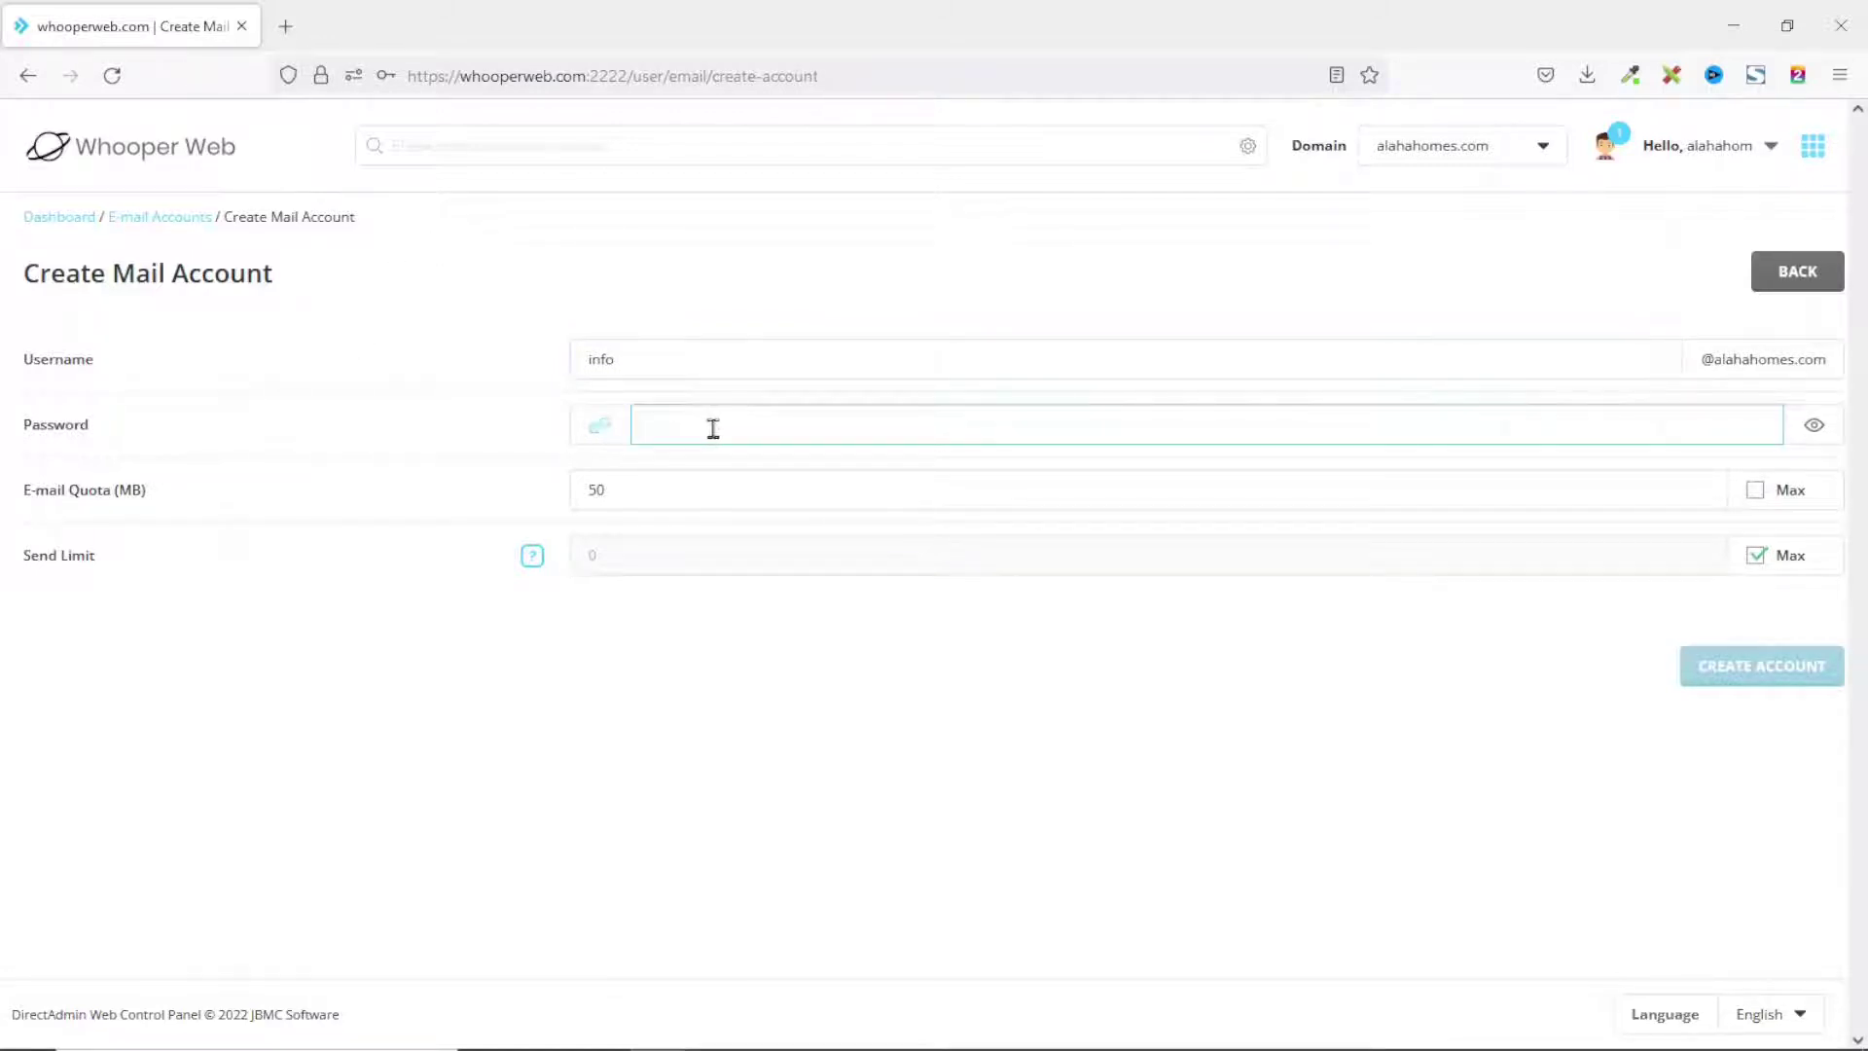
pyautogui.click(265, 428)
pyautogui.click(697, 417)
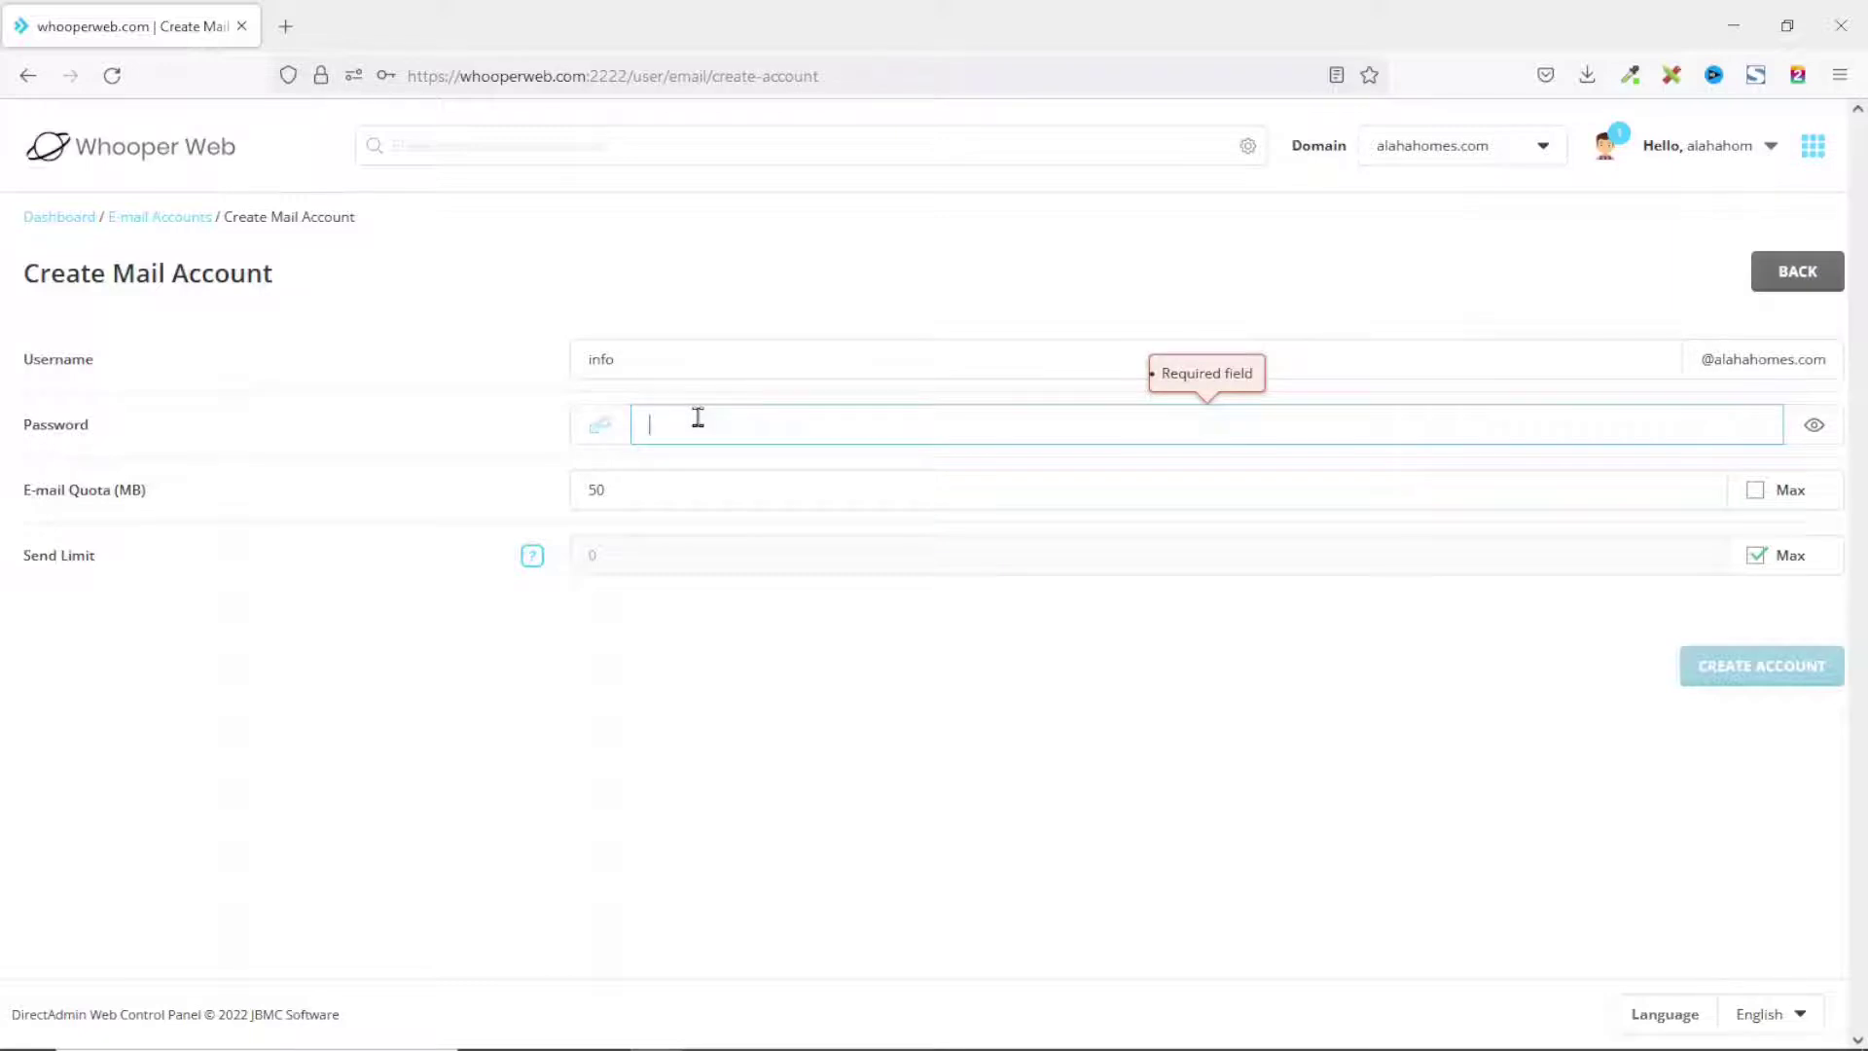
pyautogui.click(590, 433)
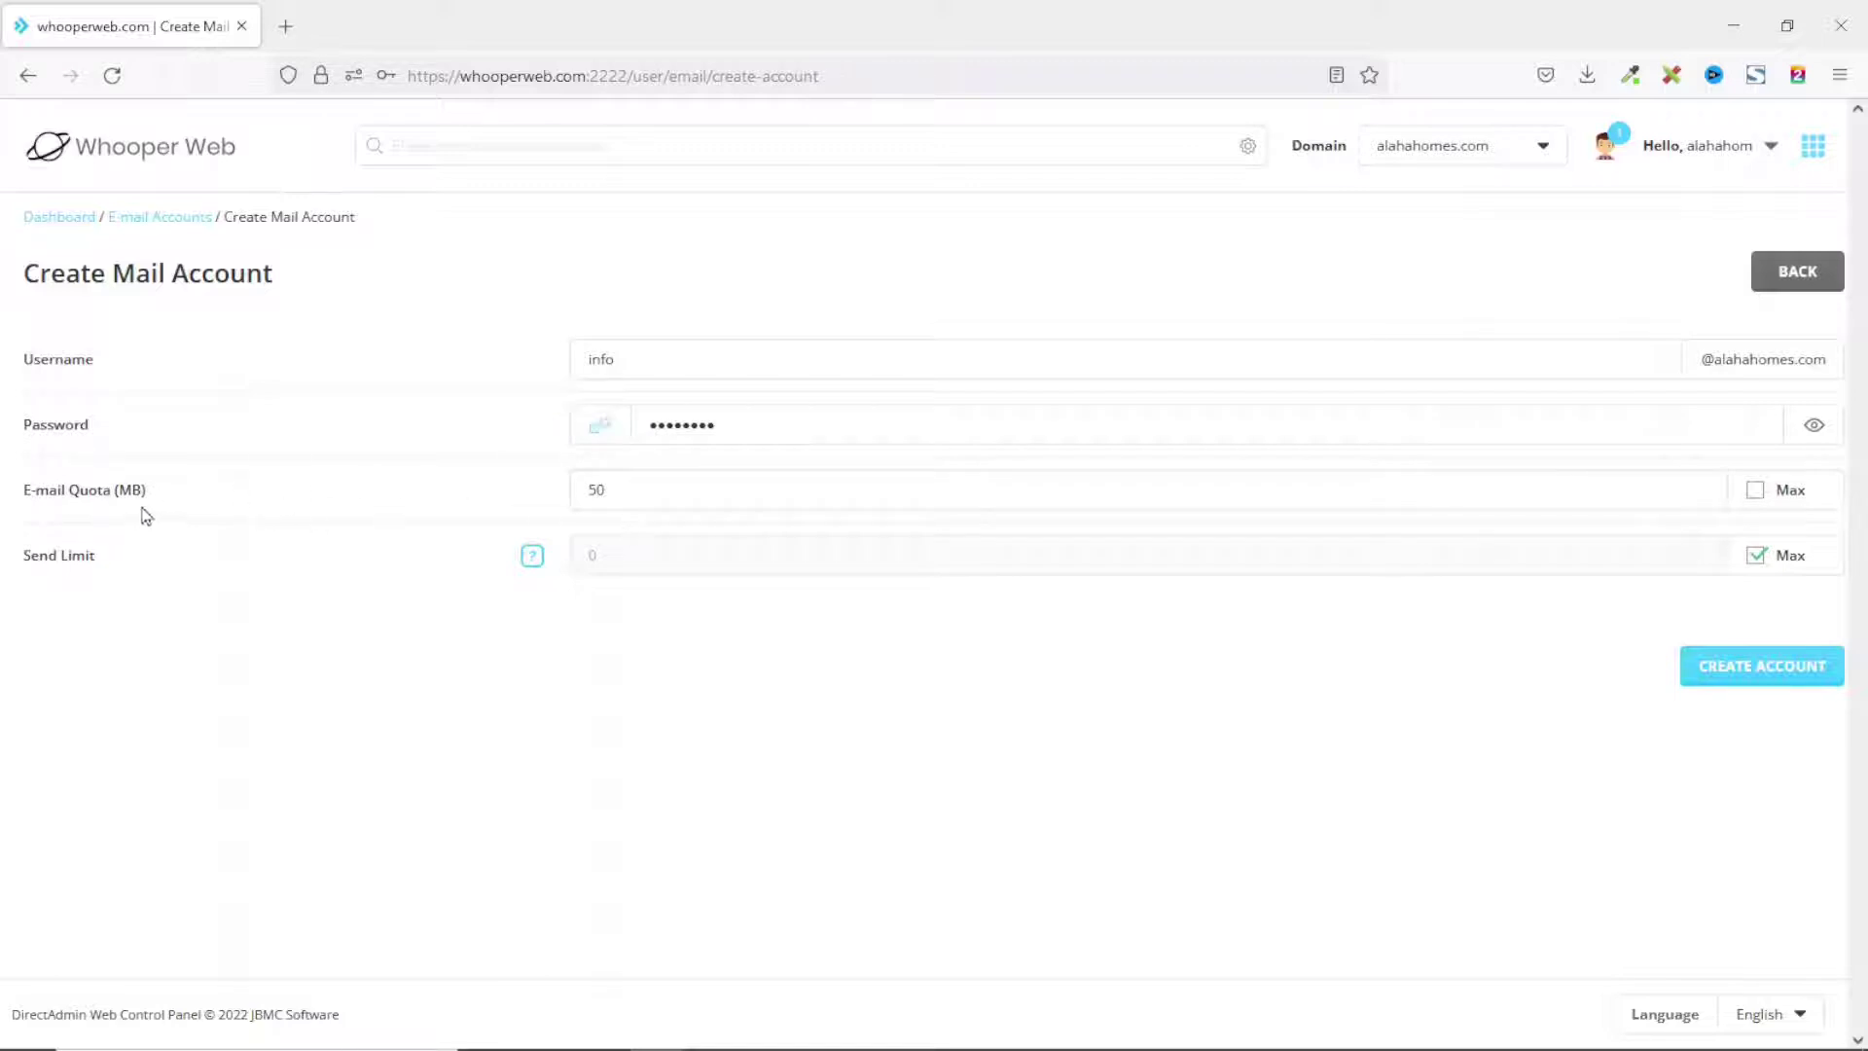
pyautogui.click(624, 488)
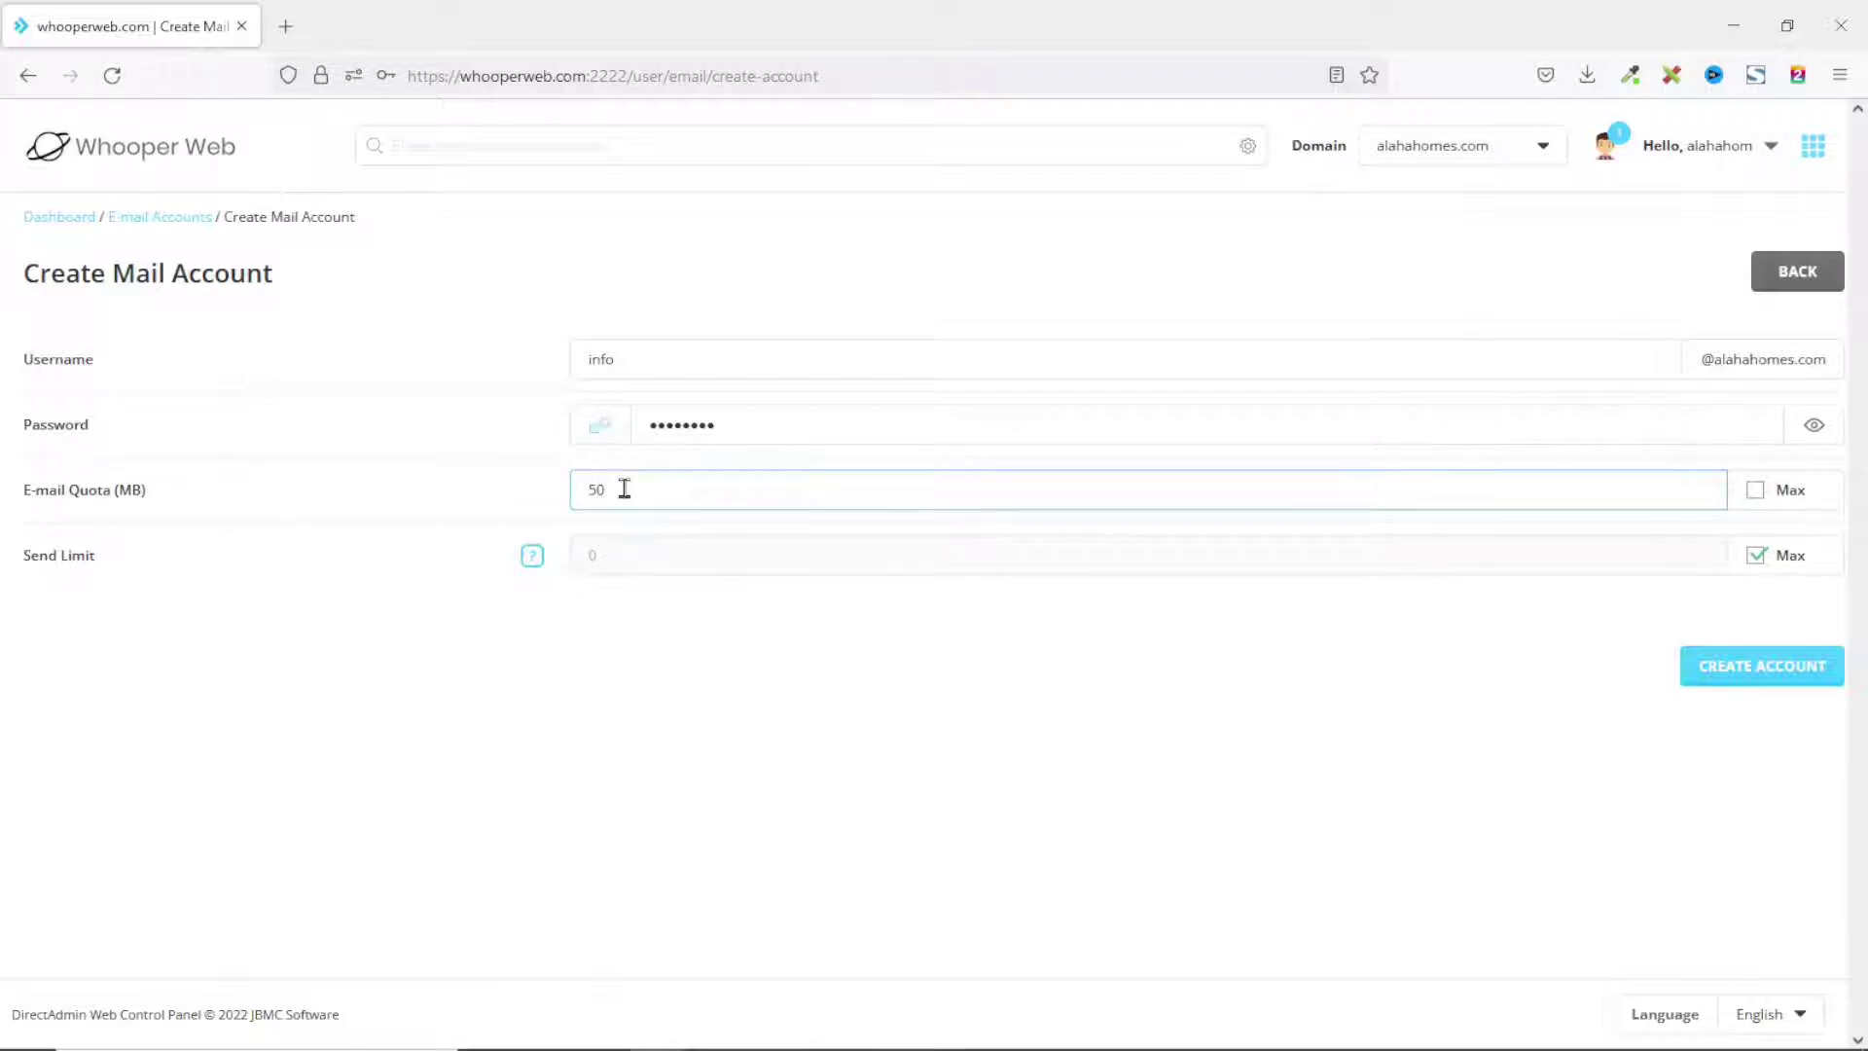
# Change the mailbox quota from 50 to 200 MB, keeping Max unchecked, and create the info account.
pyautogui.moveTo(624, 488); pyautogui.dragTo(552, 484)
pyautogui.click(1755, 493)
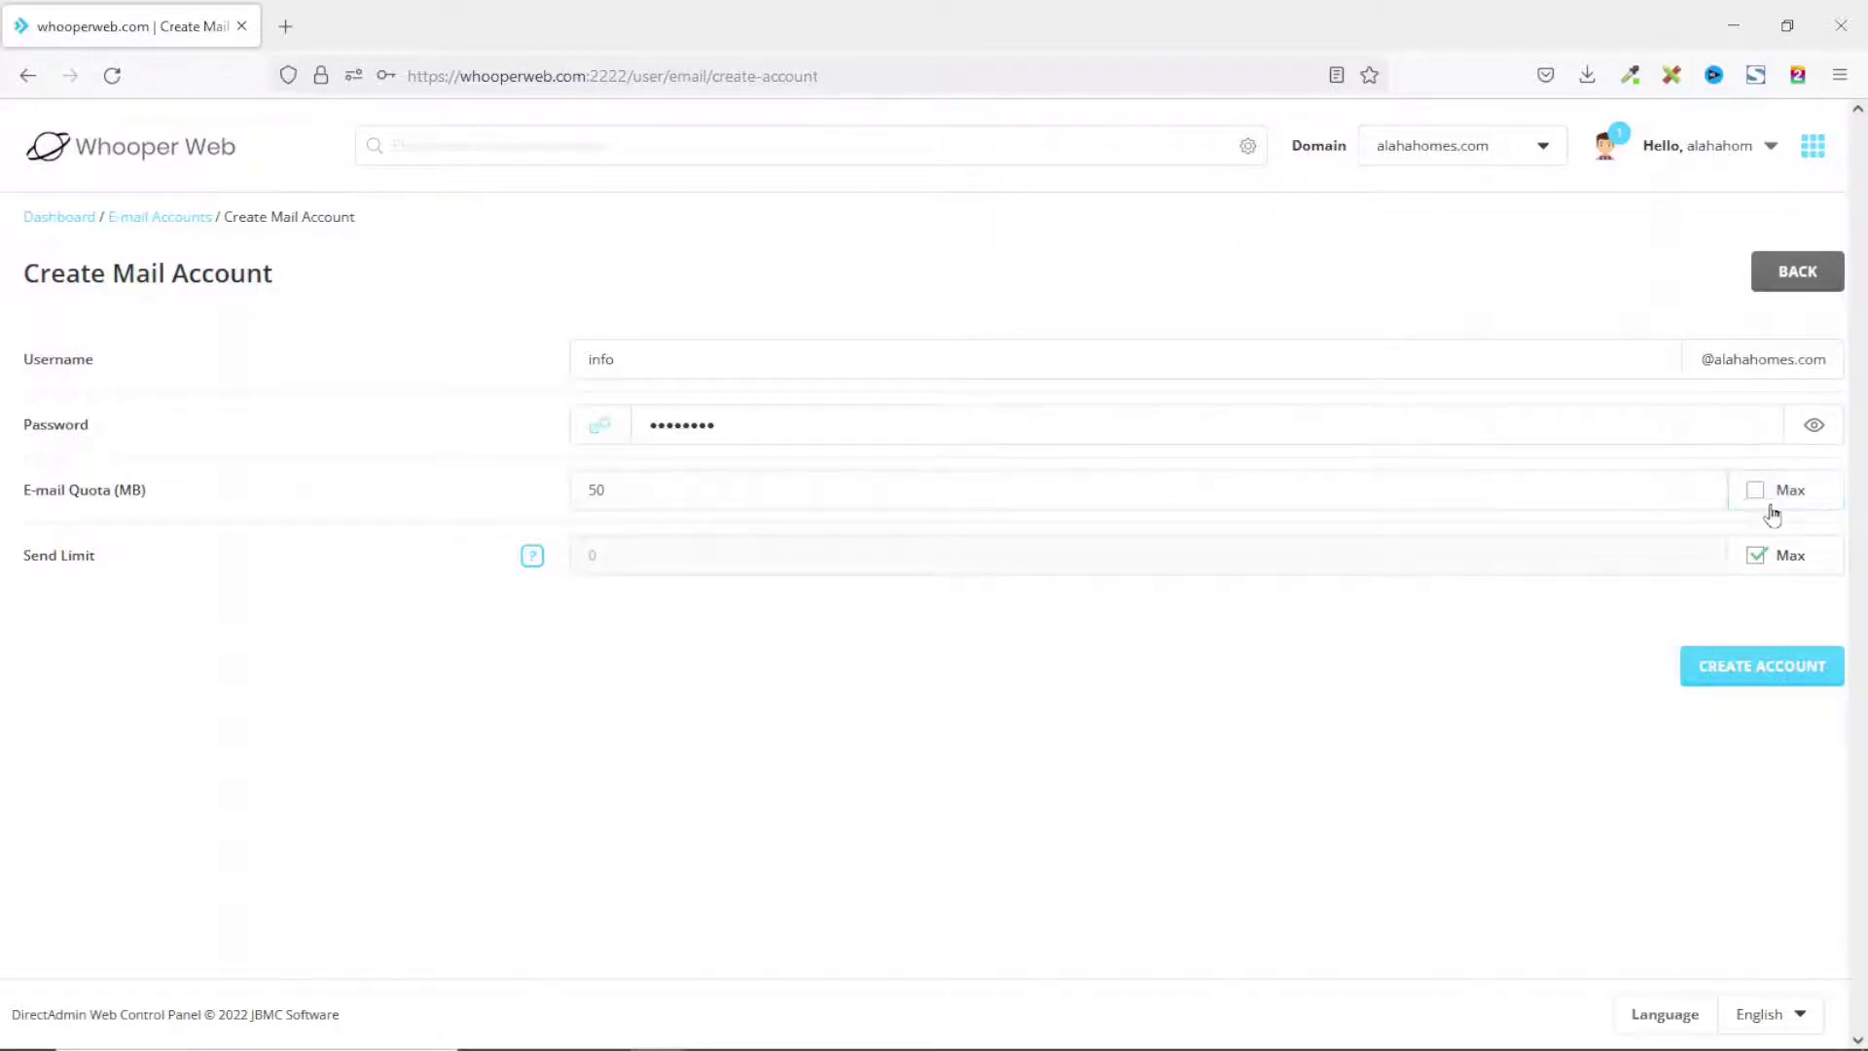
pyautogui.click(656, 493)
pyautogui.moveTo(657, 494); pyautogui.dragTo(543, 489)
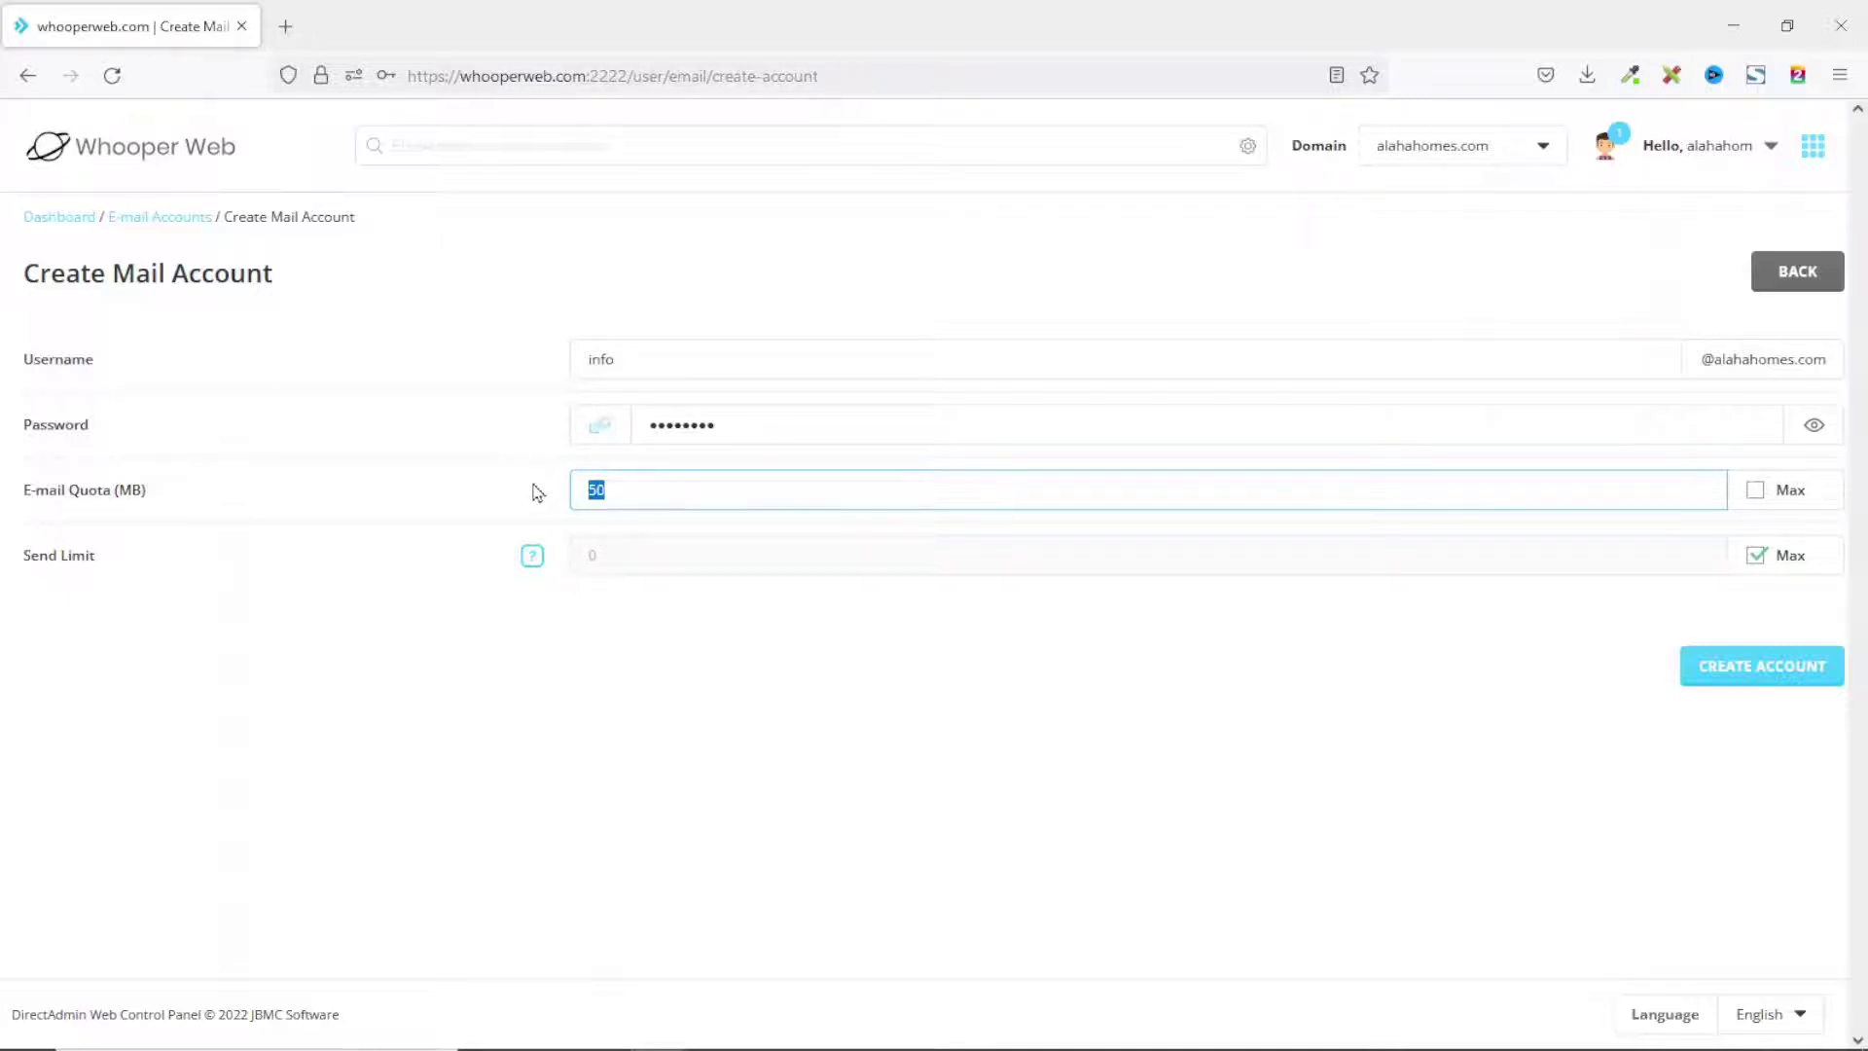
pyautogui.write('200')
pyautogui.click(1757, 671)
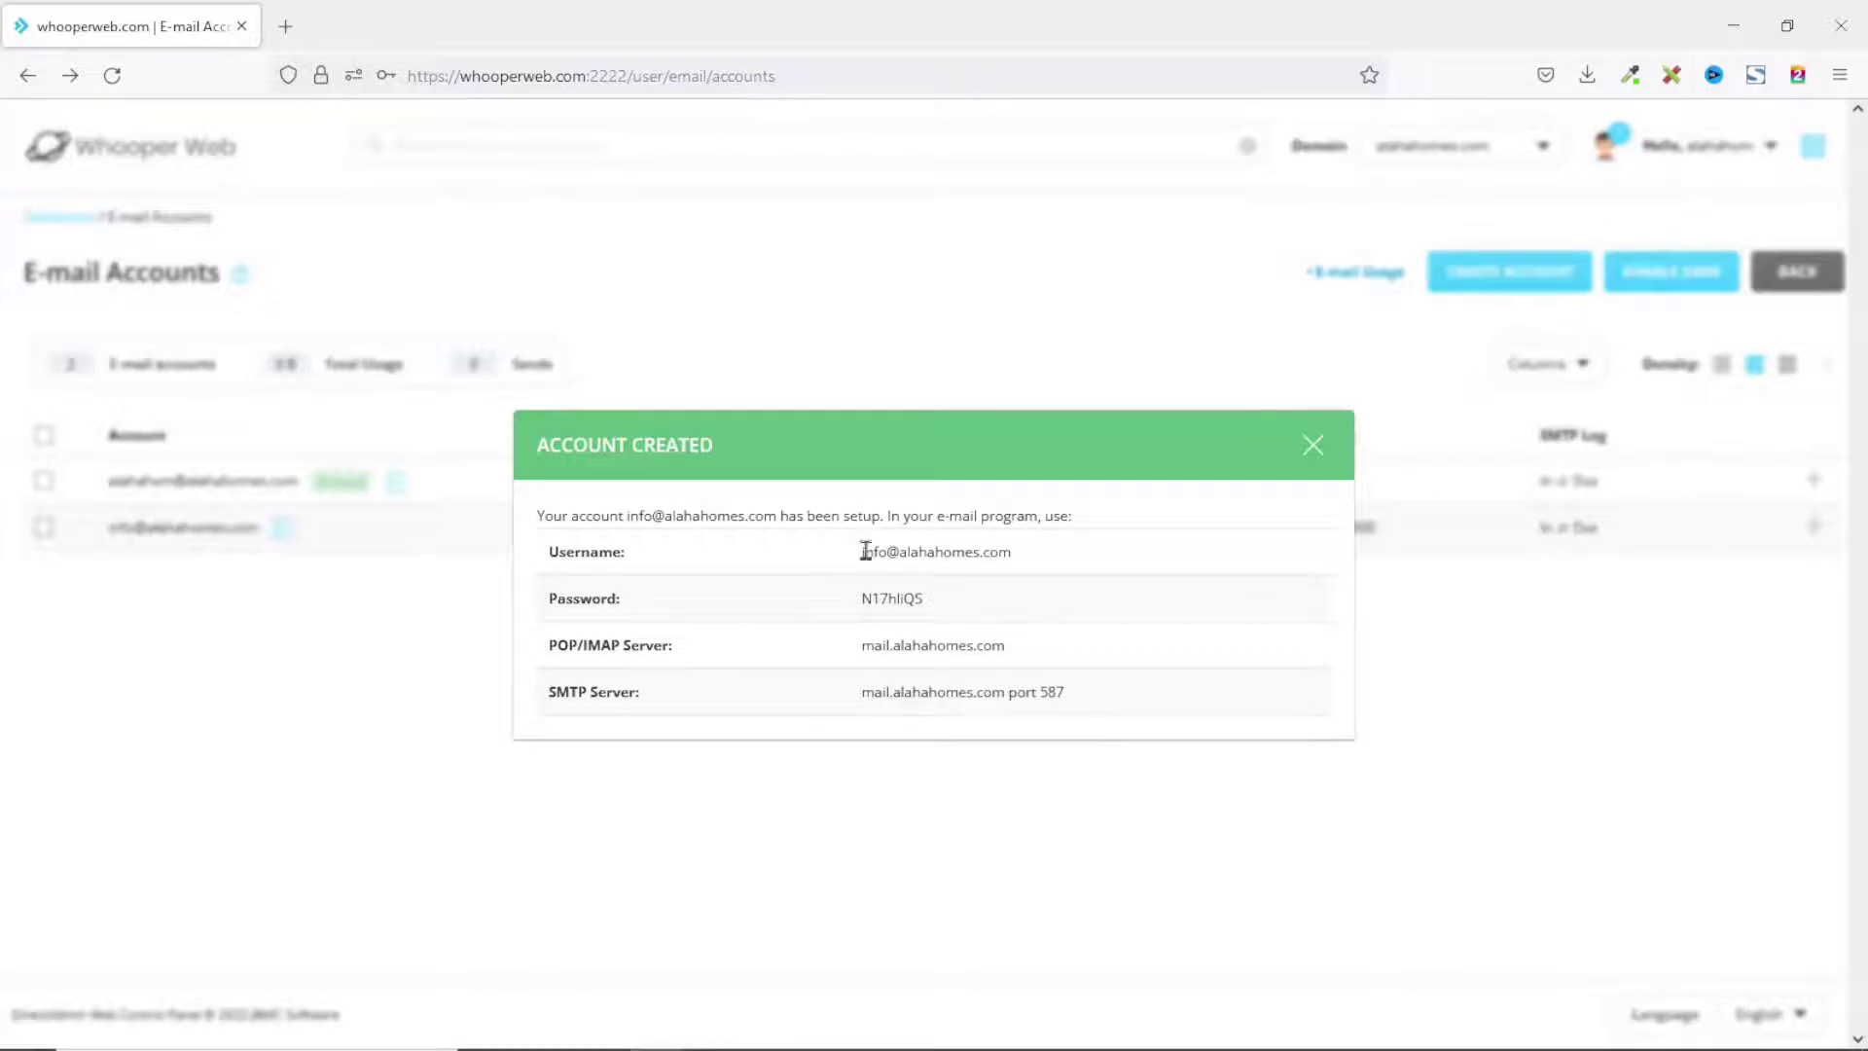
# Review the Account Created details: username, password, incoming mail server and SMTP server with port.
pyautogui.moveTo(866, 552); pyautogui.dragTo(1005, 548)
pyautogui.click(860, 613)
pyautogui.moveTo(860, 613); pyautogui.dragTo(1005, 617)
pyautogui.moveTo(873, 646); pyautogui.dragTo(1080, 642)
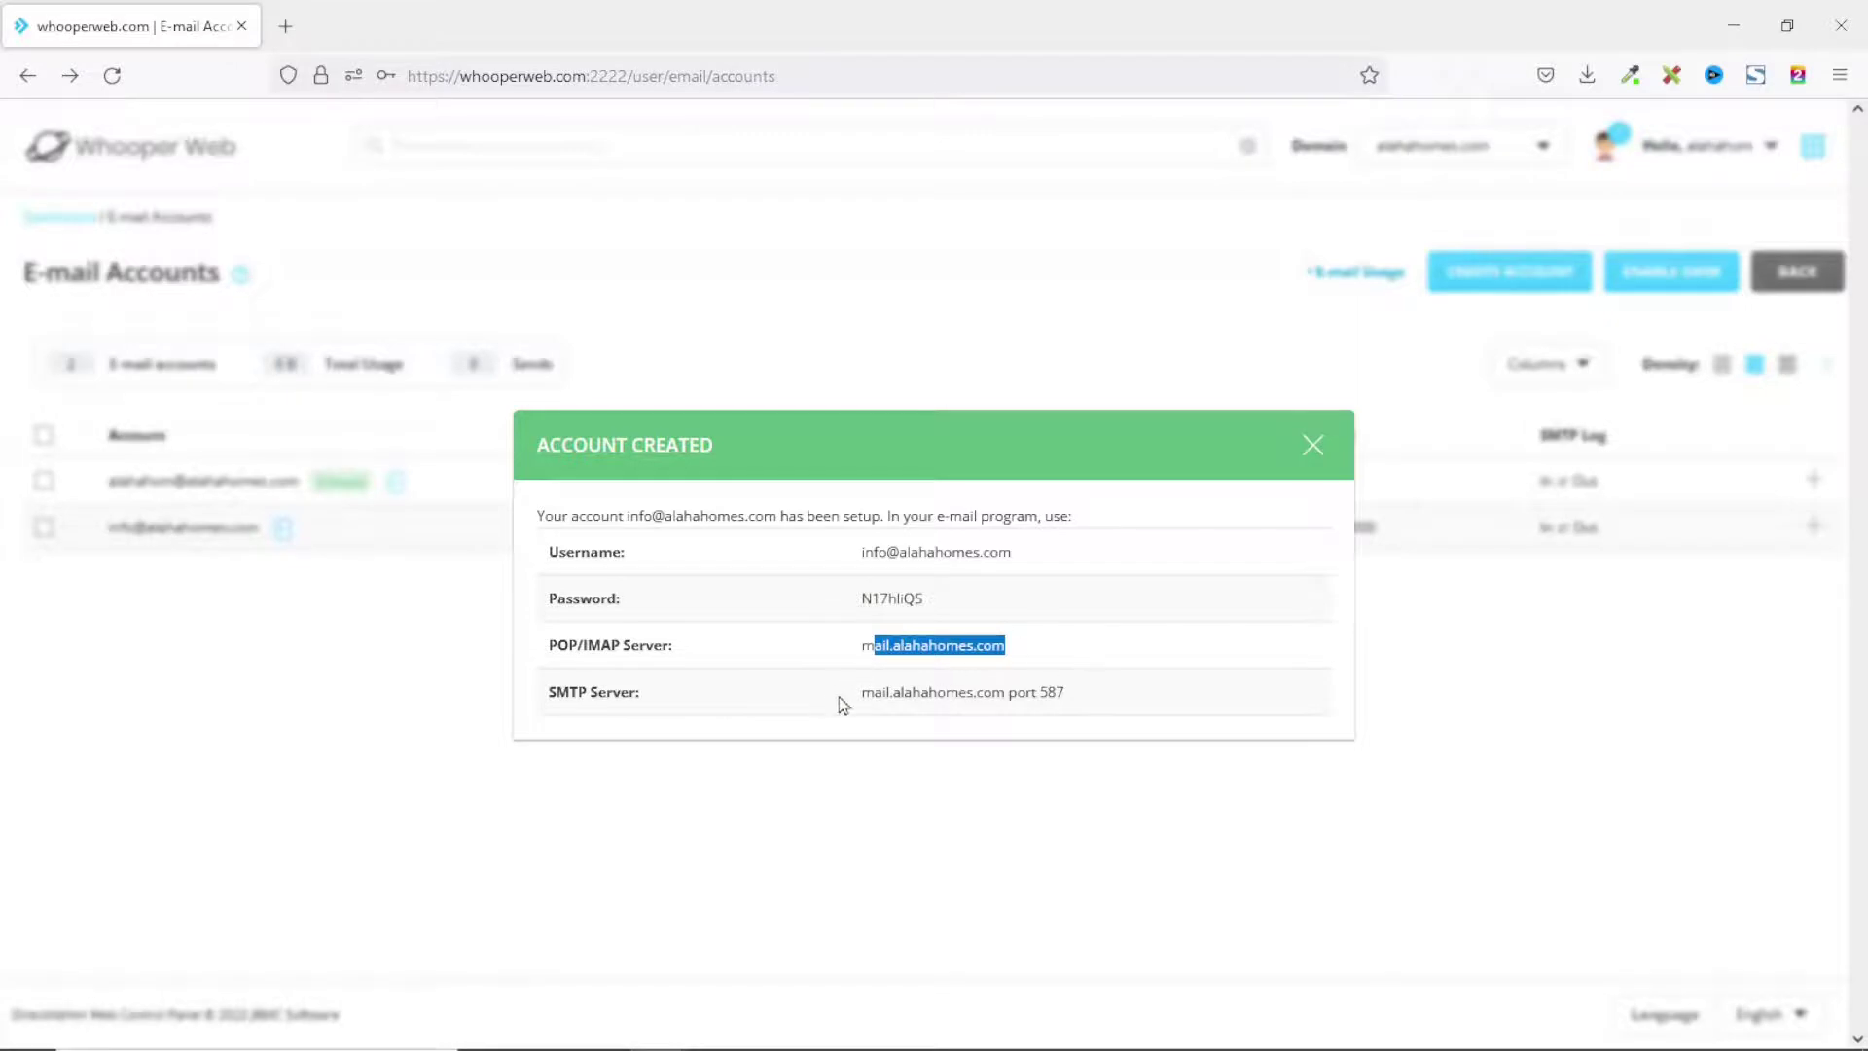
pyautogui.moveTo(860, 694); pyautogui.dragTo(1068, 693)
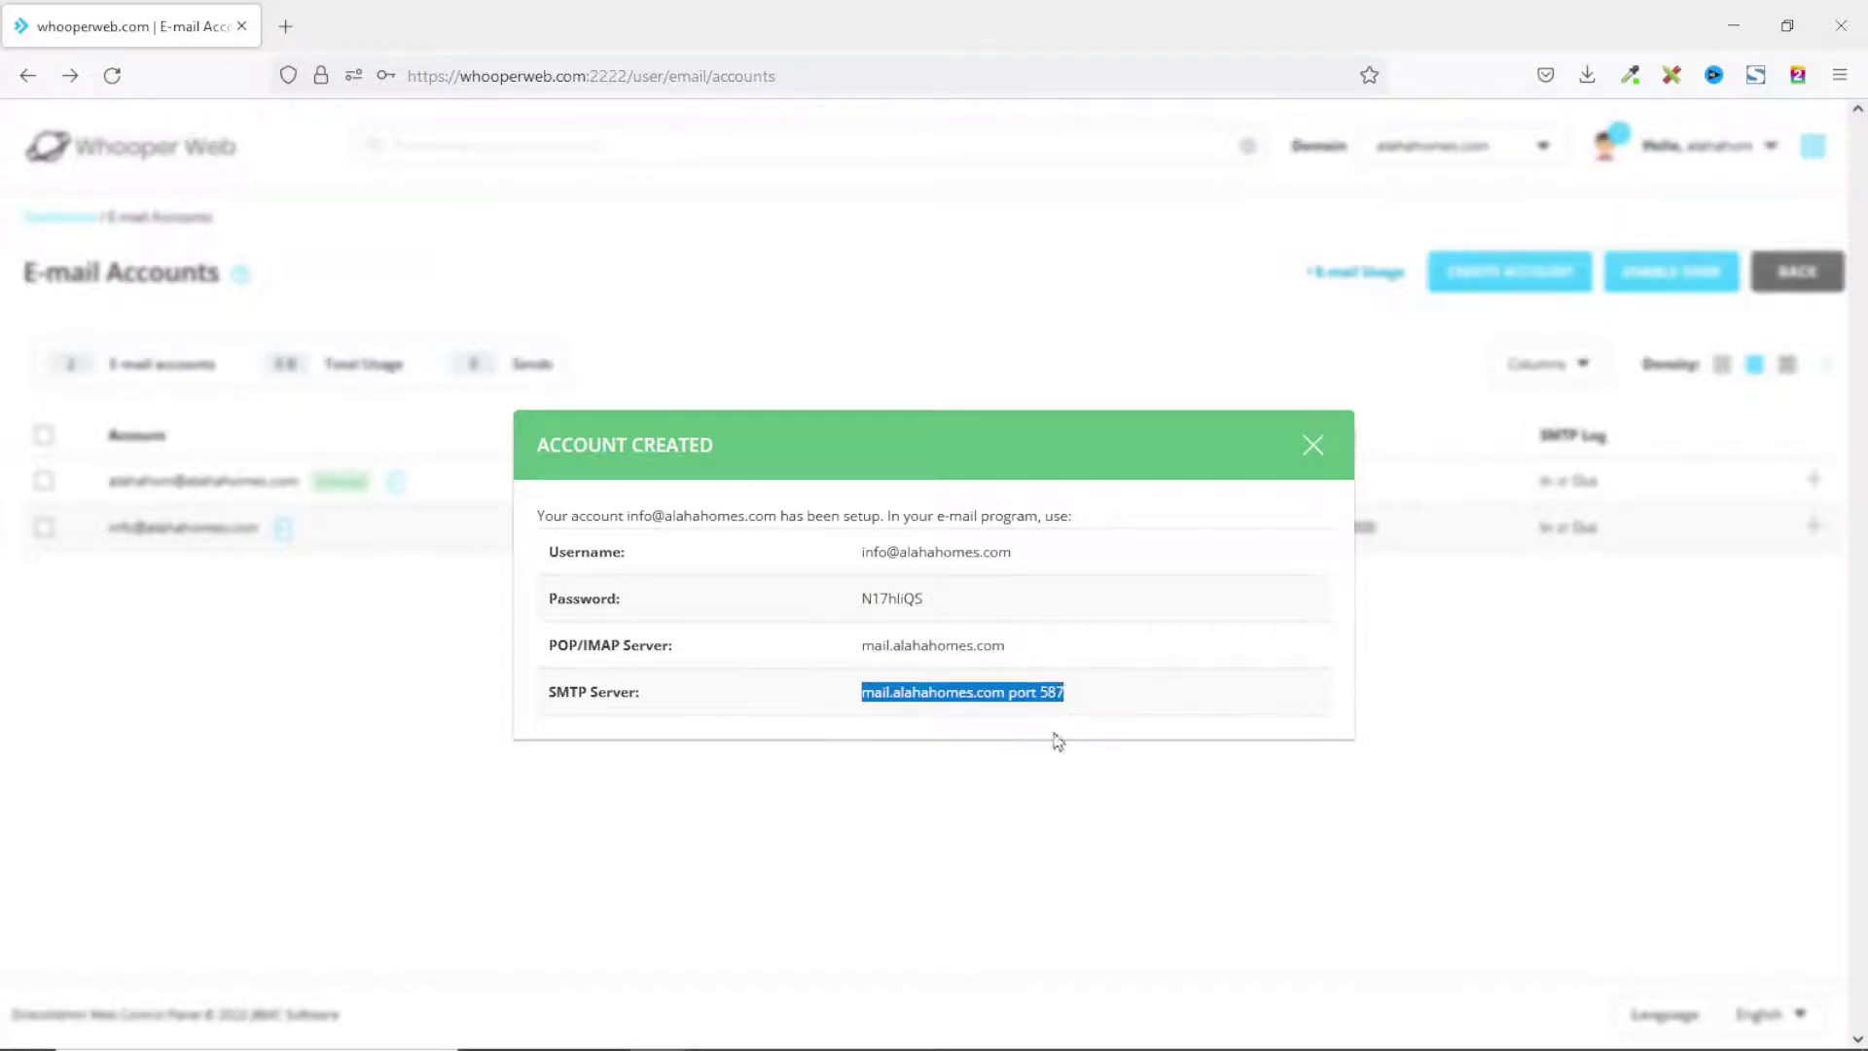
# Copy the generated password from the Account Created details.
pyautogui.click(893, 598)
pyautogui.doubleClick(893, 597)
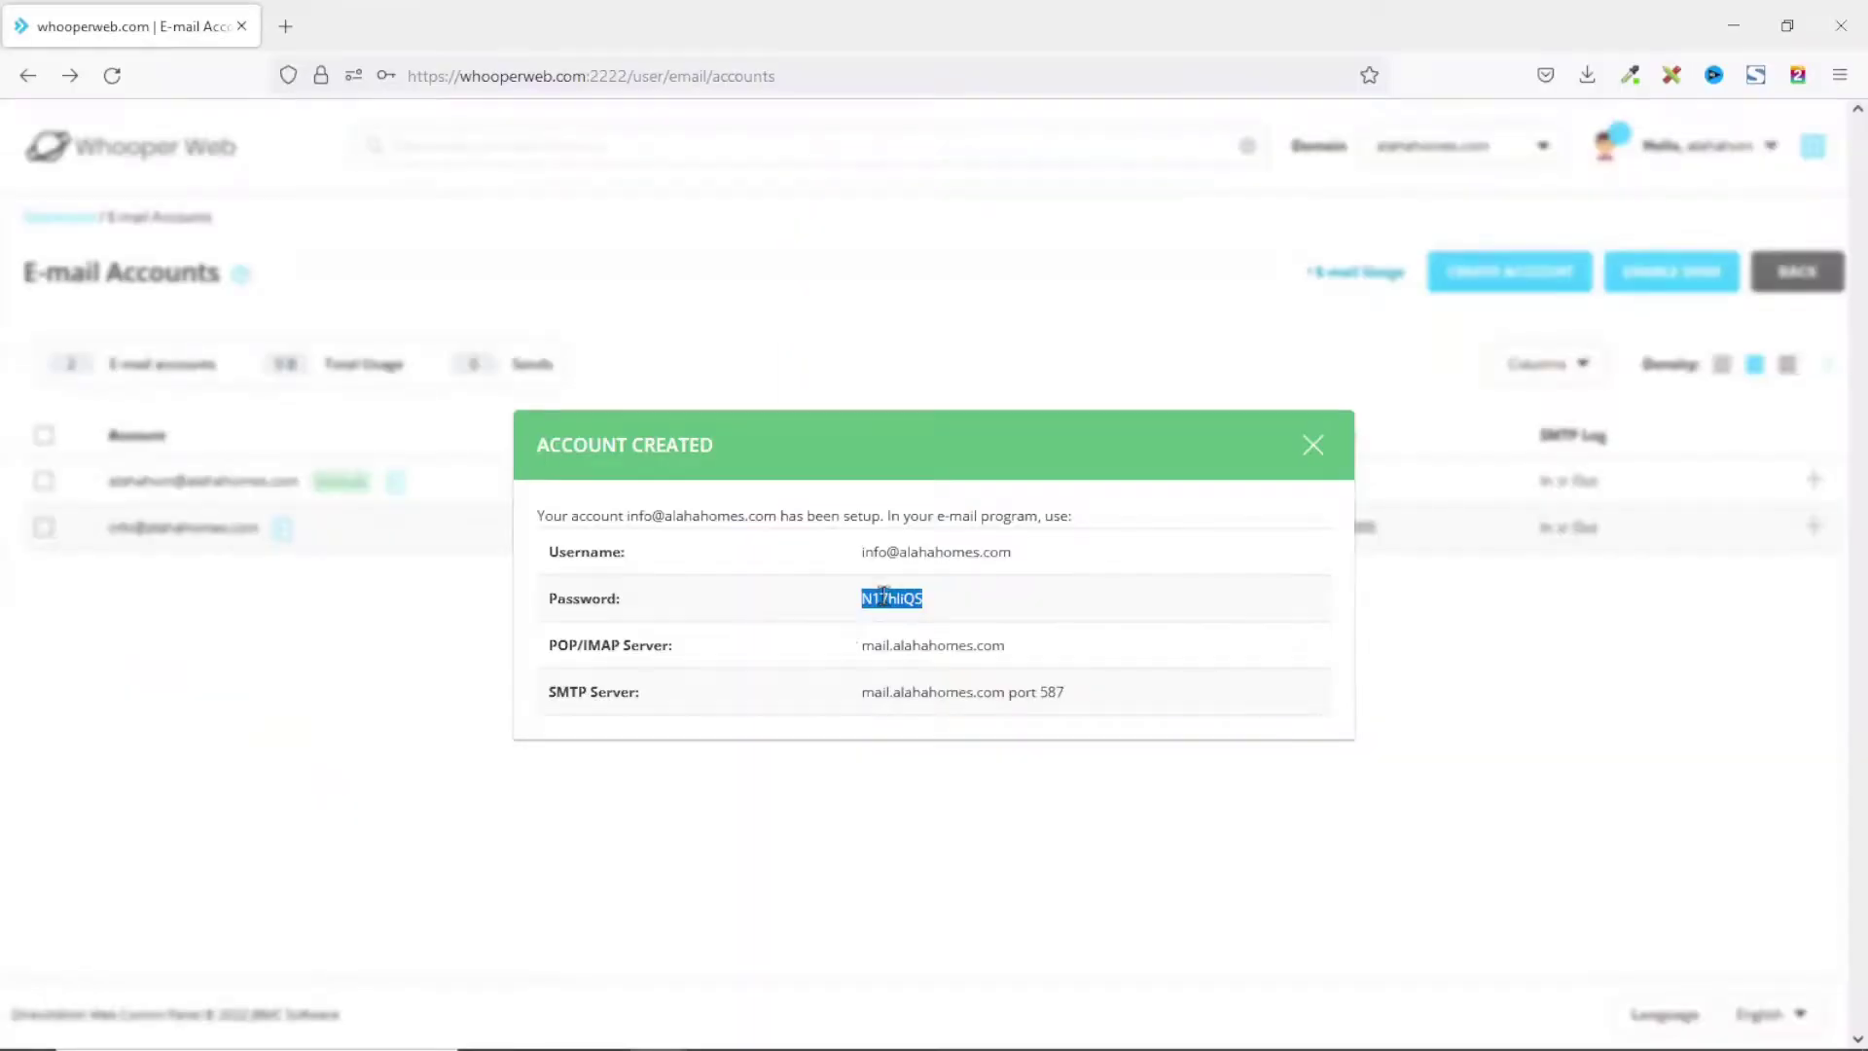
pyautogui.click(938, 630)
pyautogui.click(292, 28)
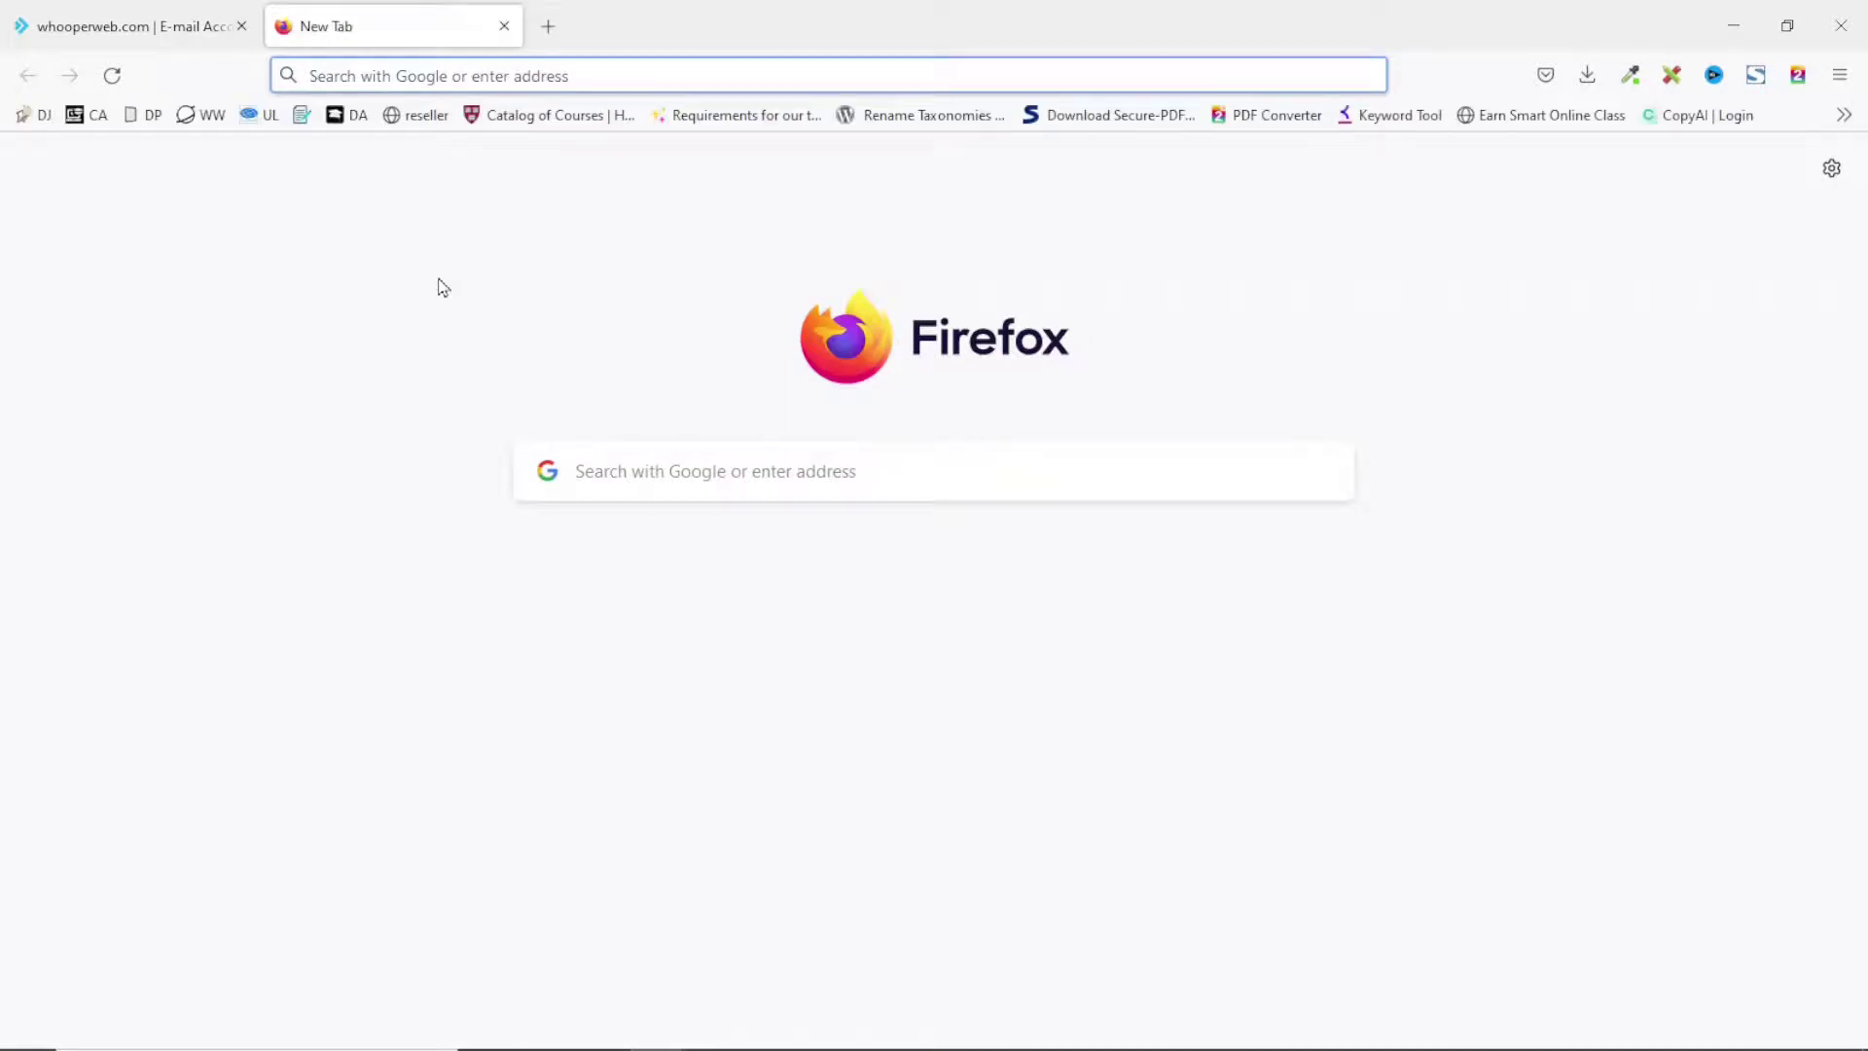
pyautogui.write('htt')
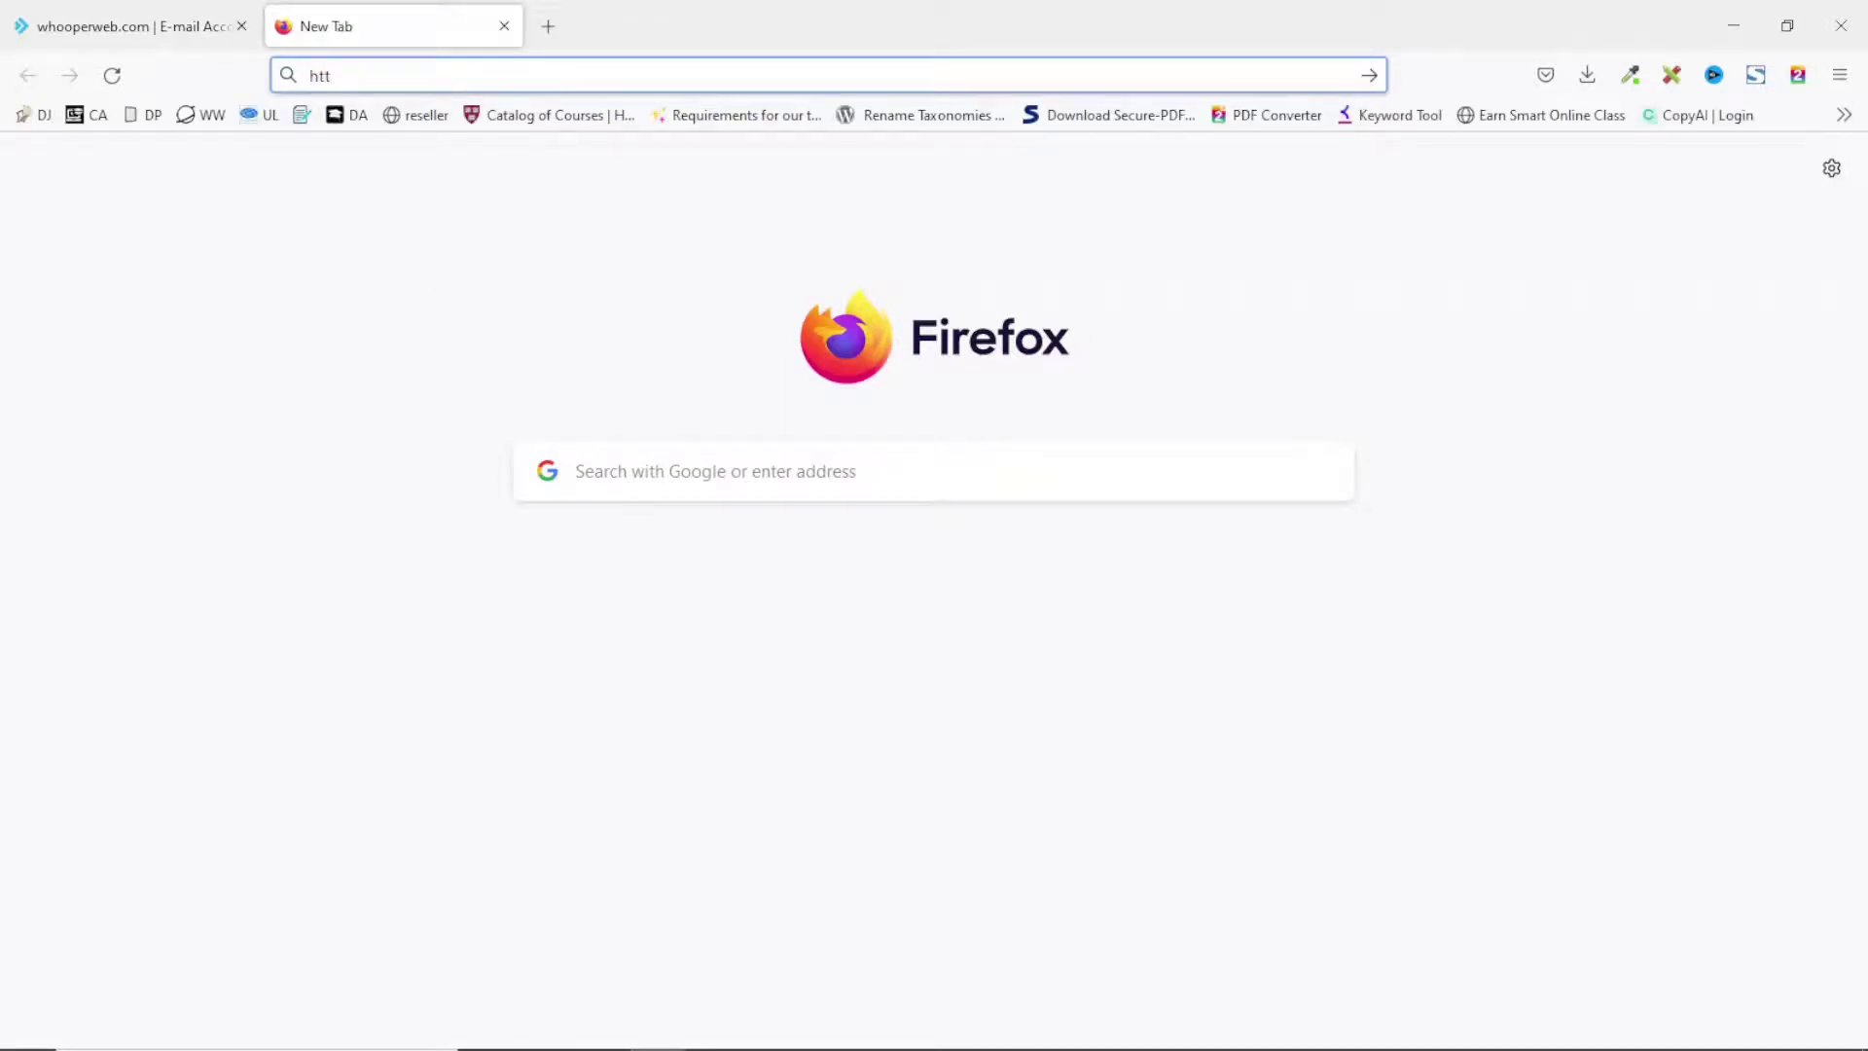
pyautogui.write('ps://')
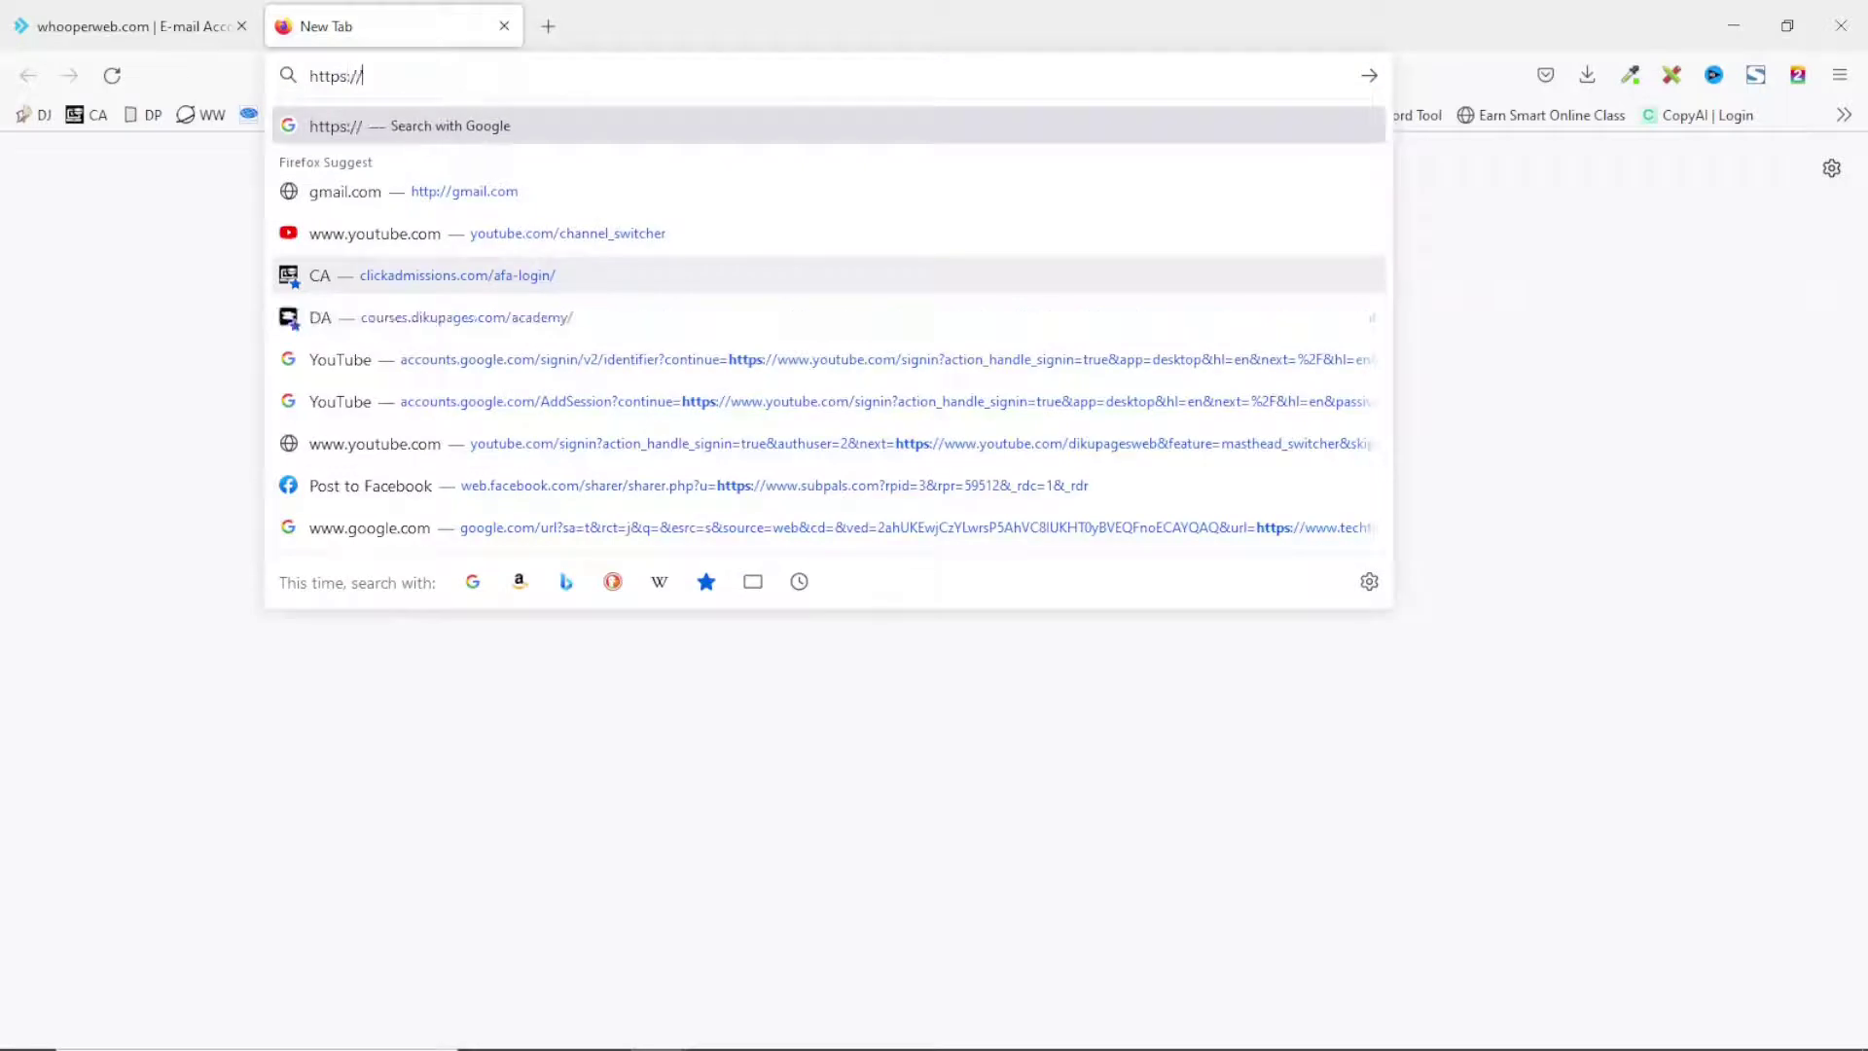
pyautogui.write('alaha')
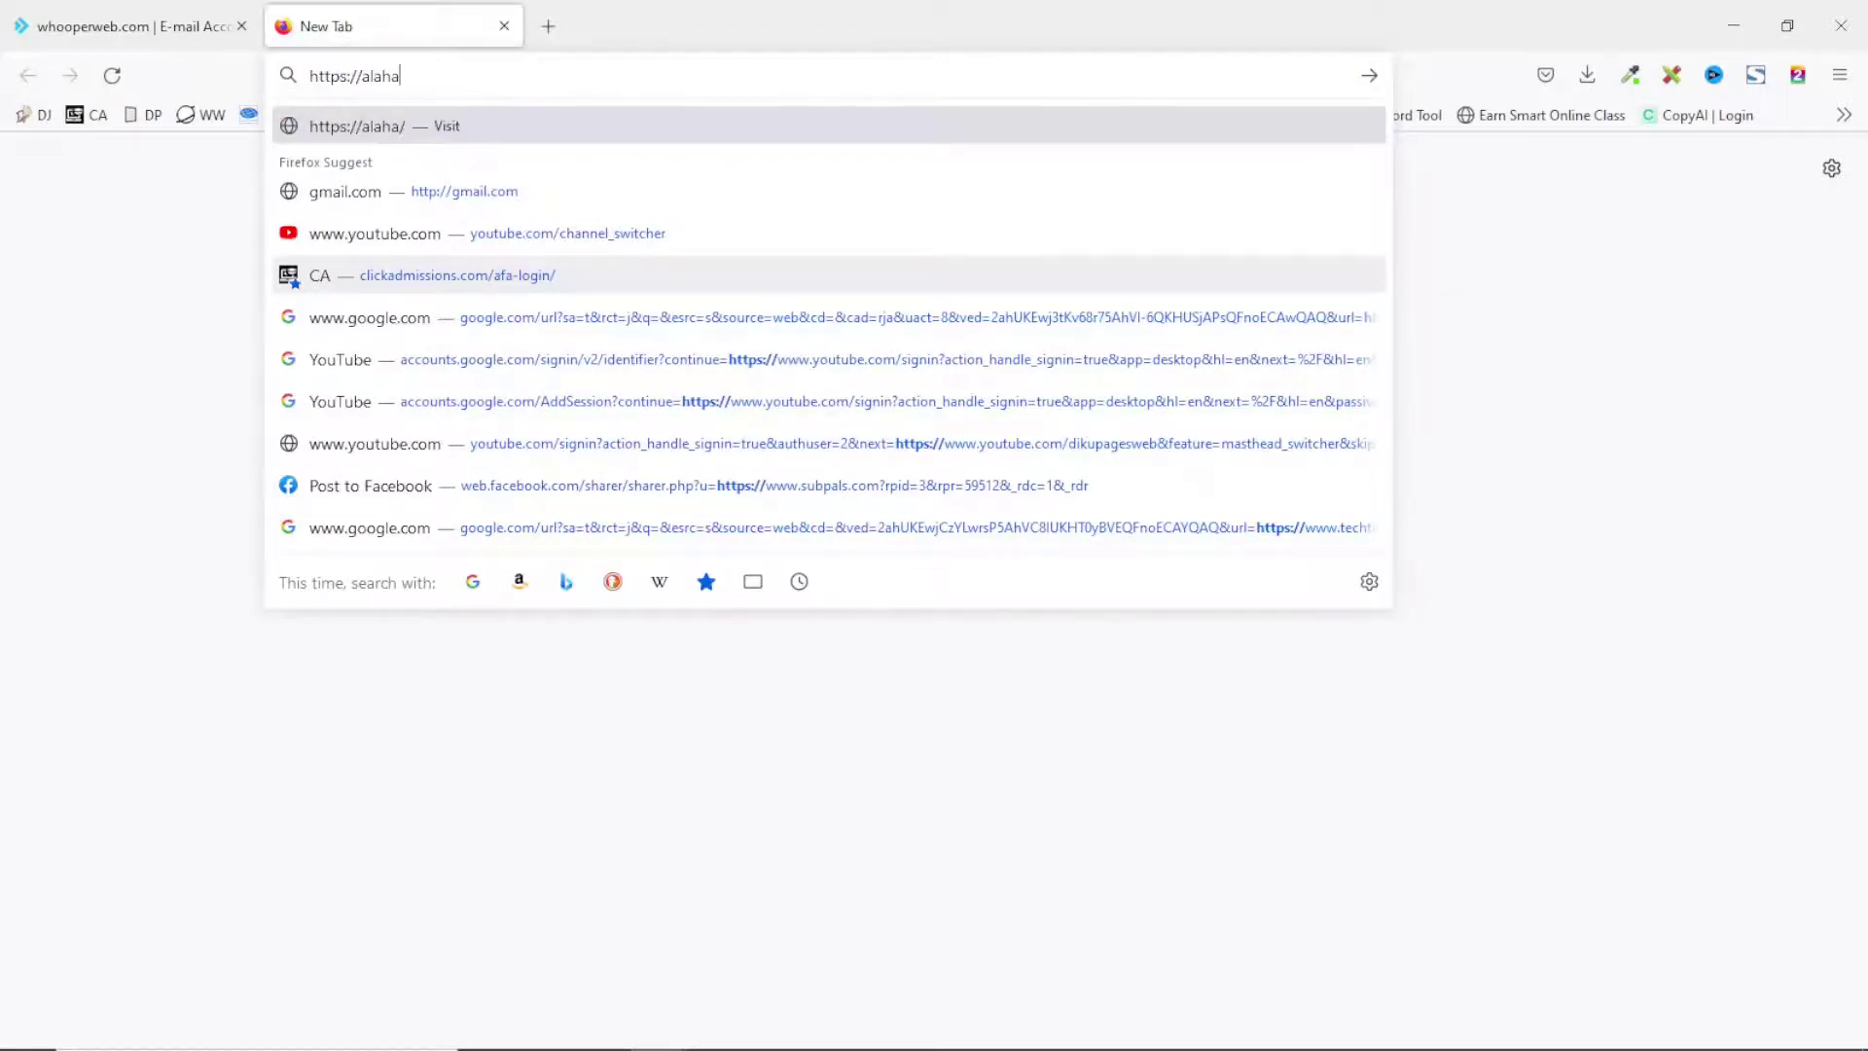
pyautogui.write('homes.com')
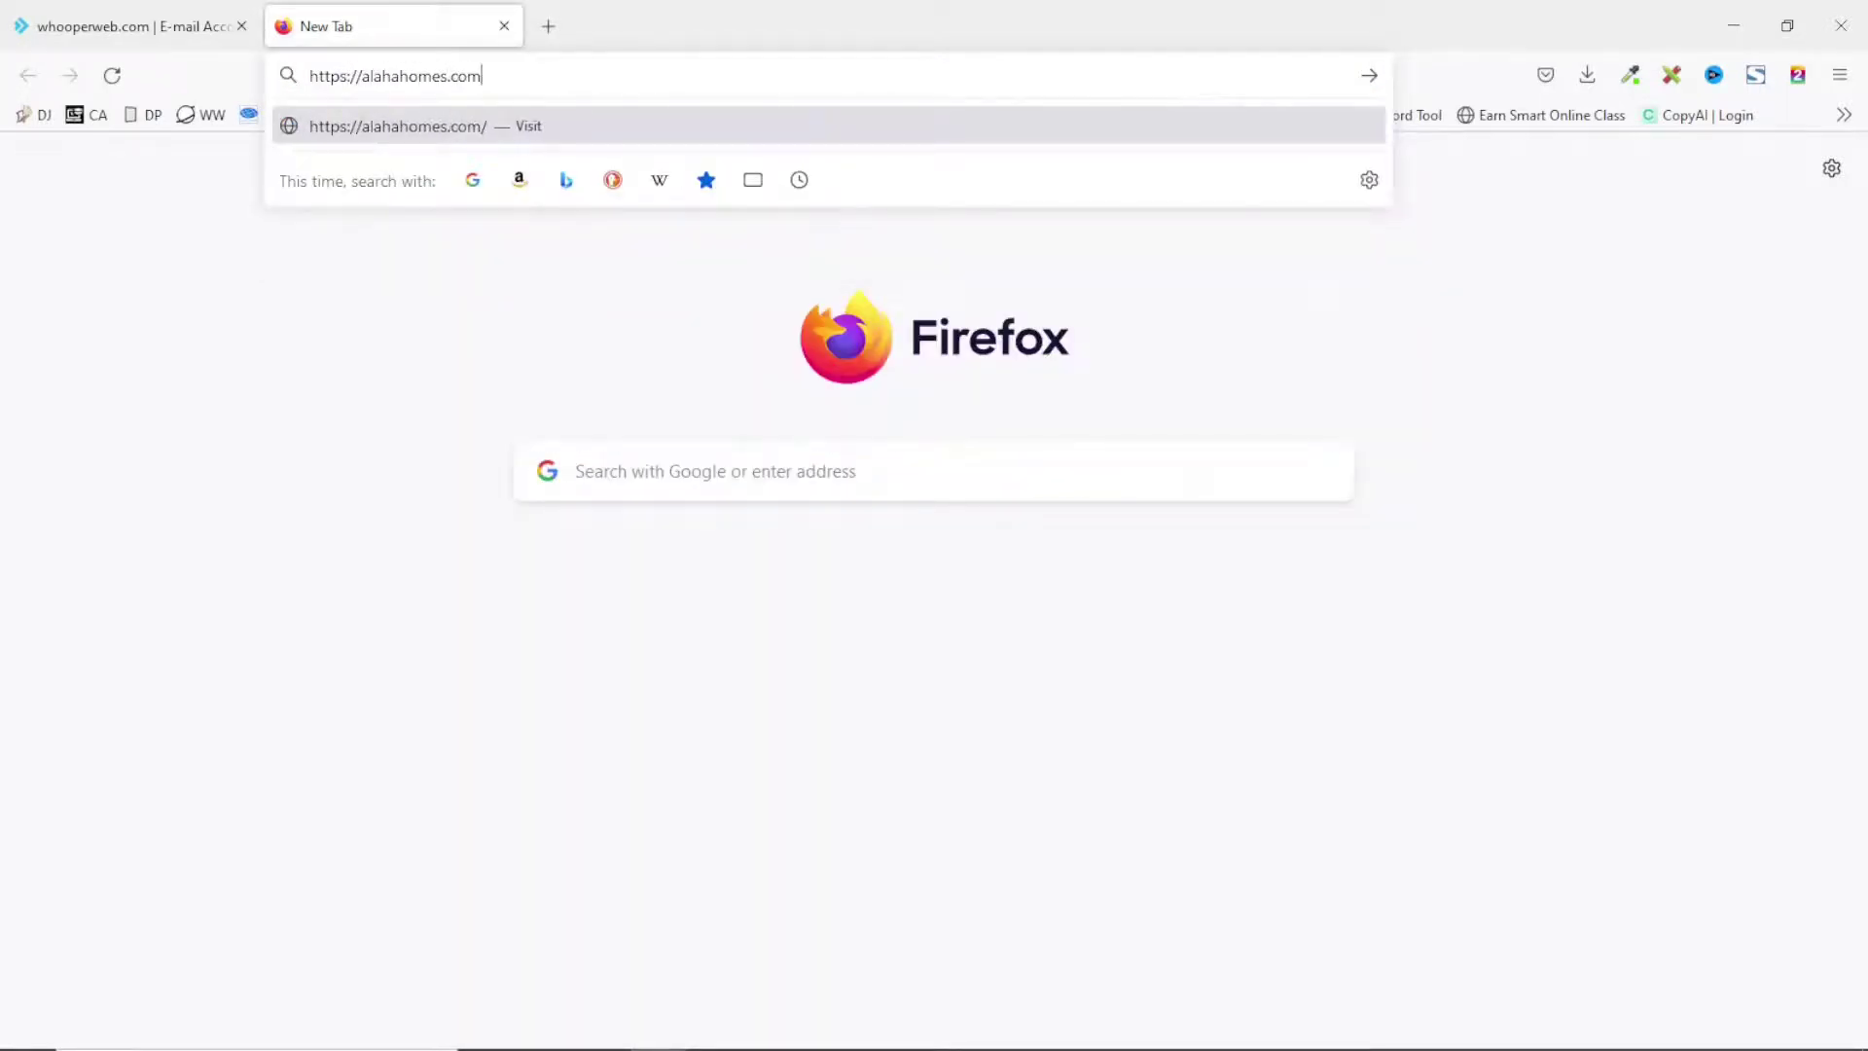
pyautogui.write('/webmail')
pyautogui.press('Return')
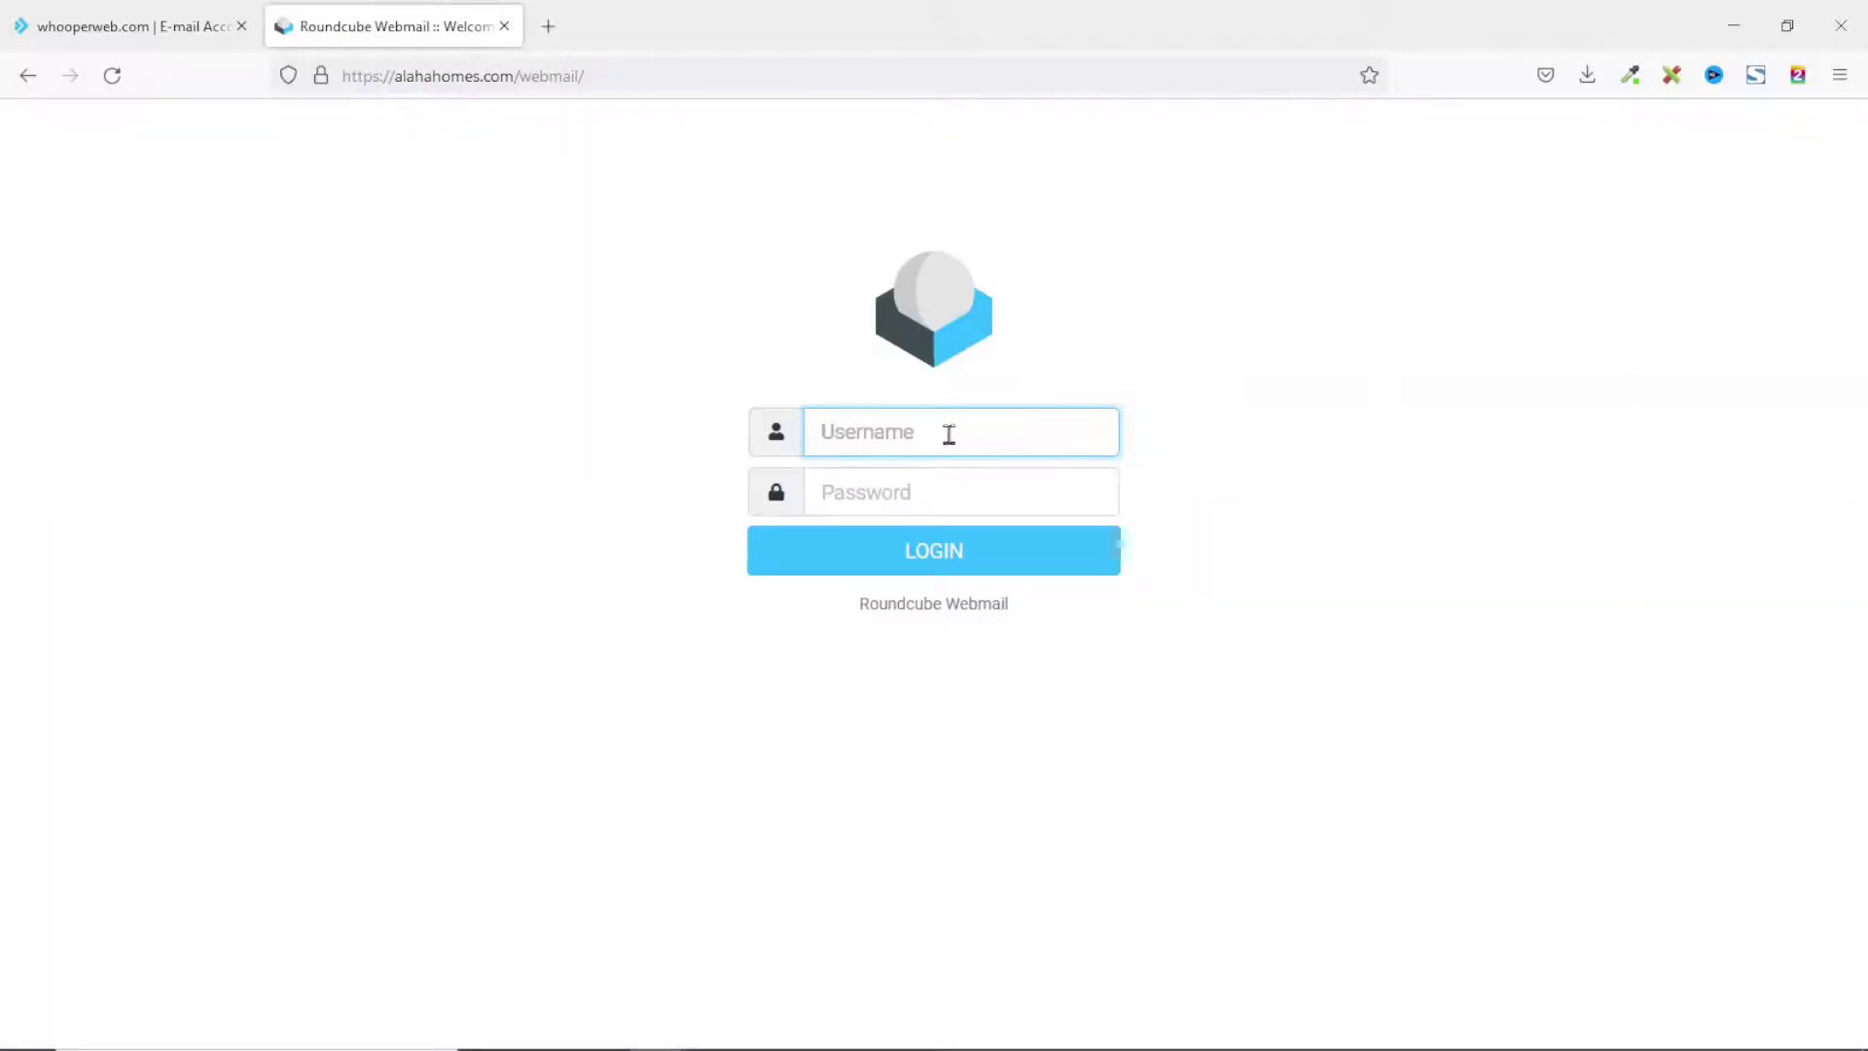
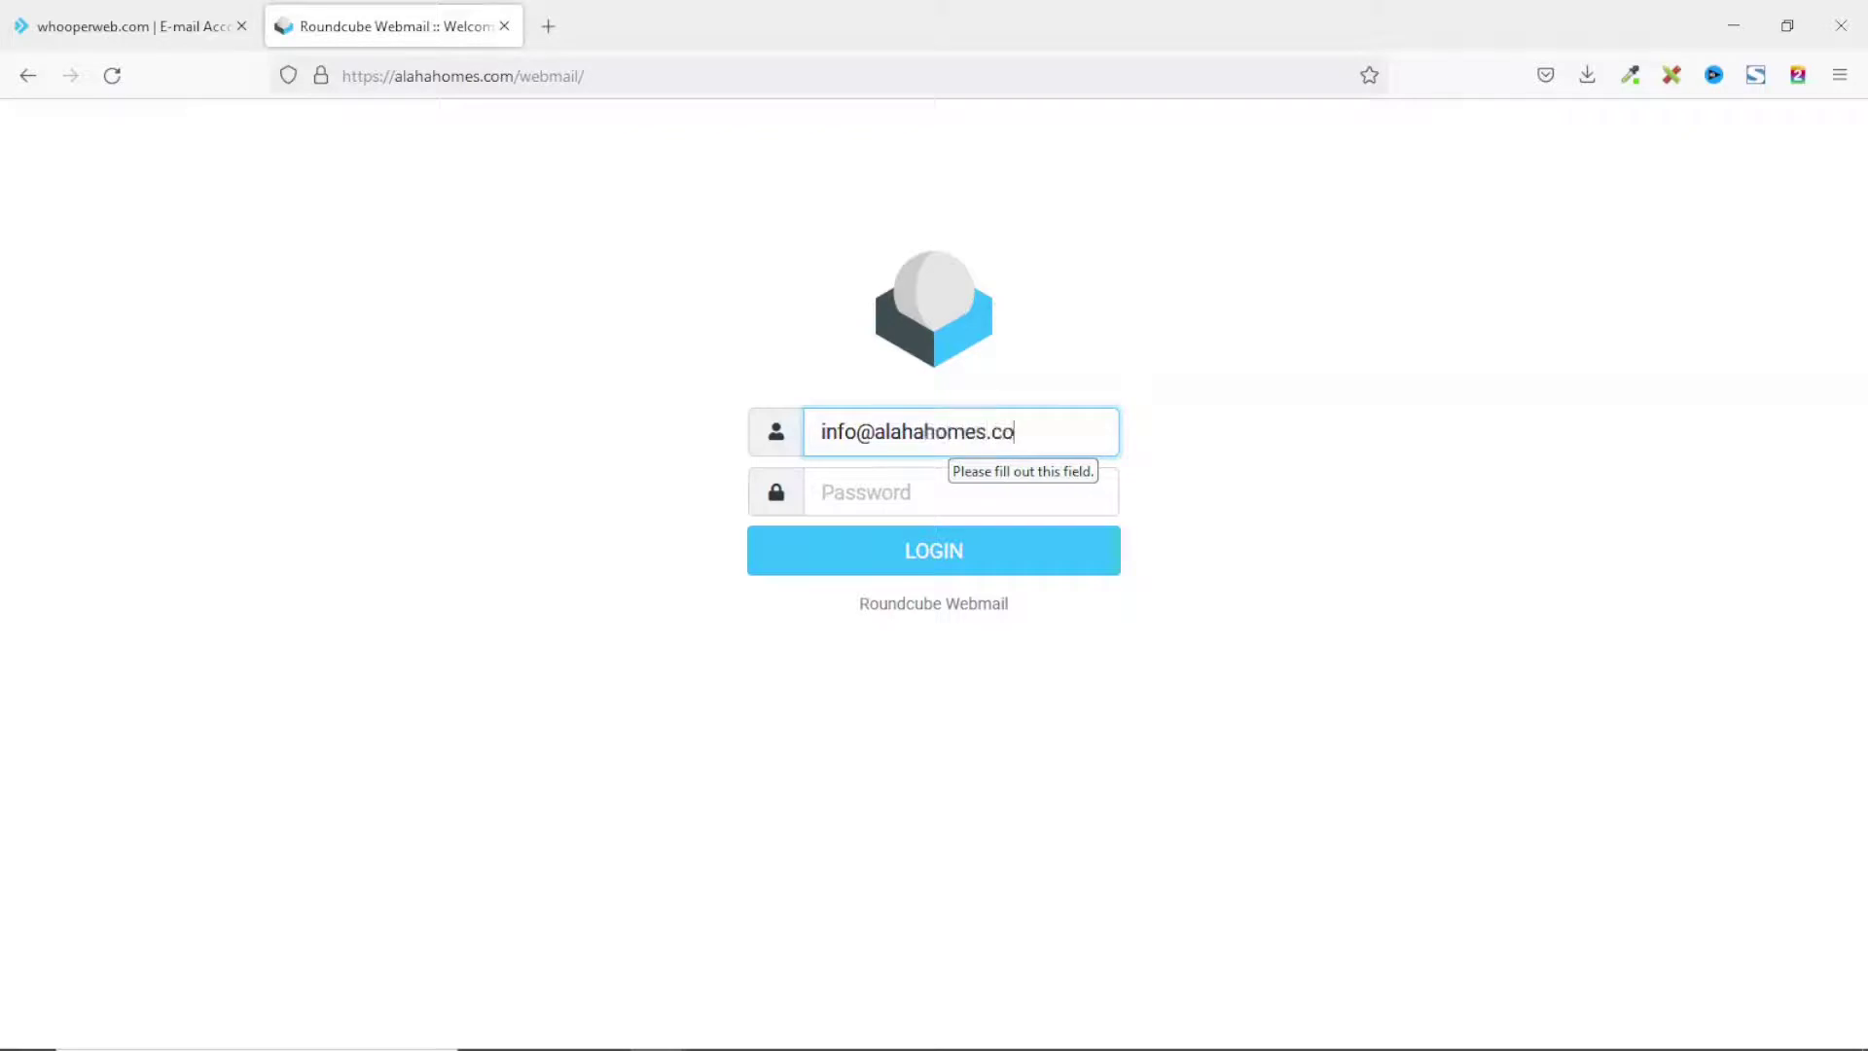
# Log in to Roundcube with the new info mailbox address and pasted password, dismissing the save-login prompt.
pyautogui.press('Tab')
pyautogui.hotkey('ctrl', 'v')
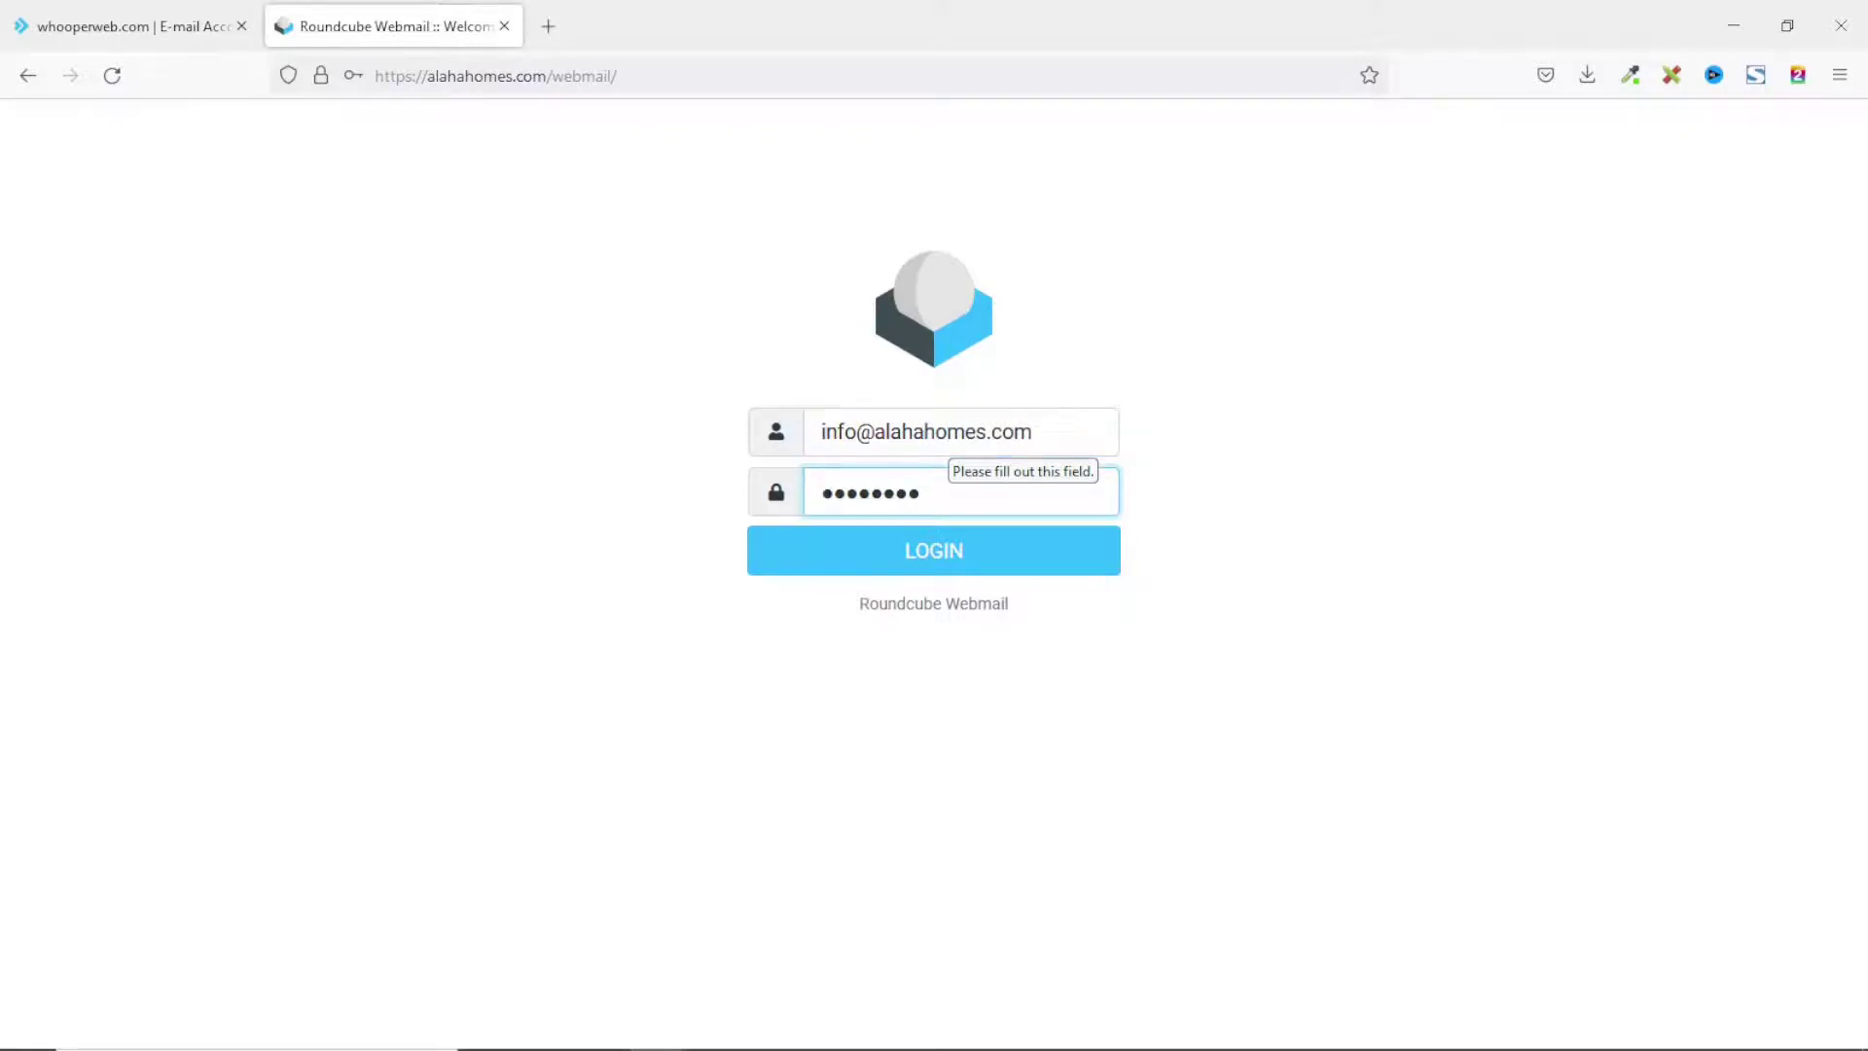
pyautogui.click(1002, 566)
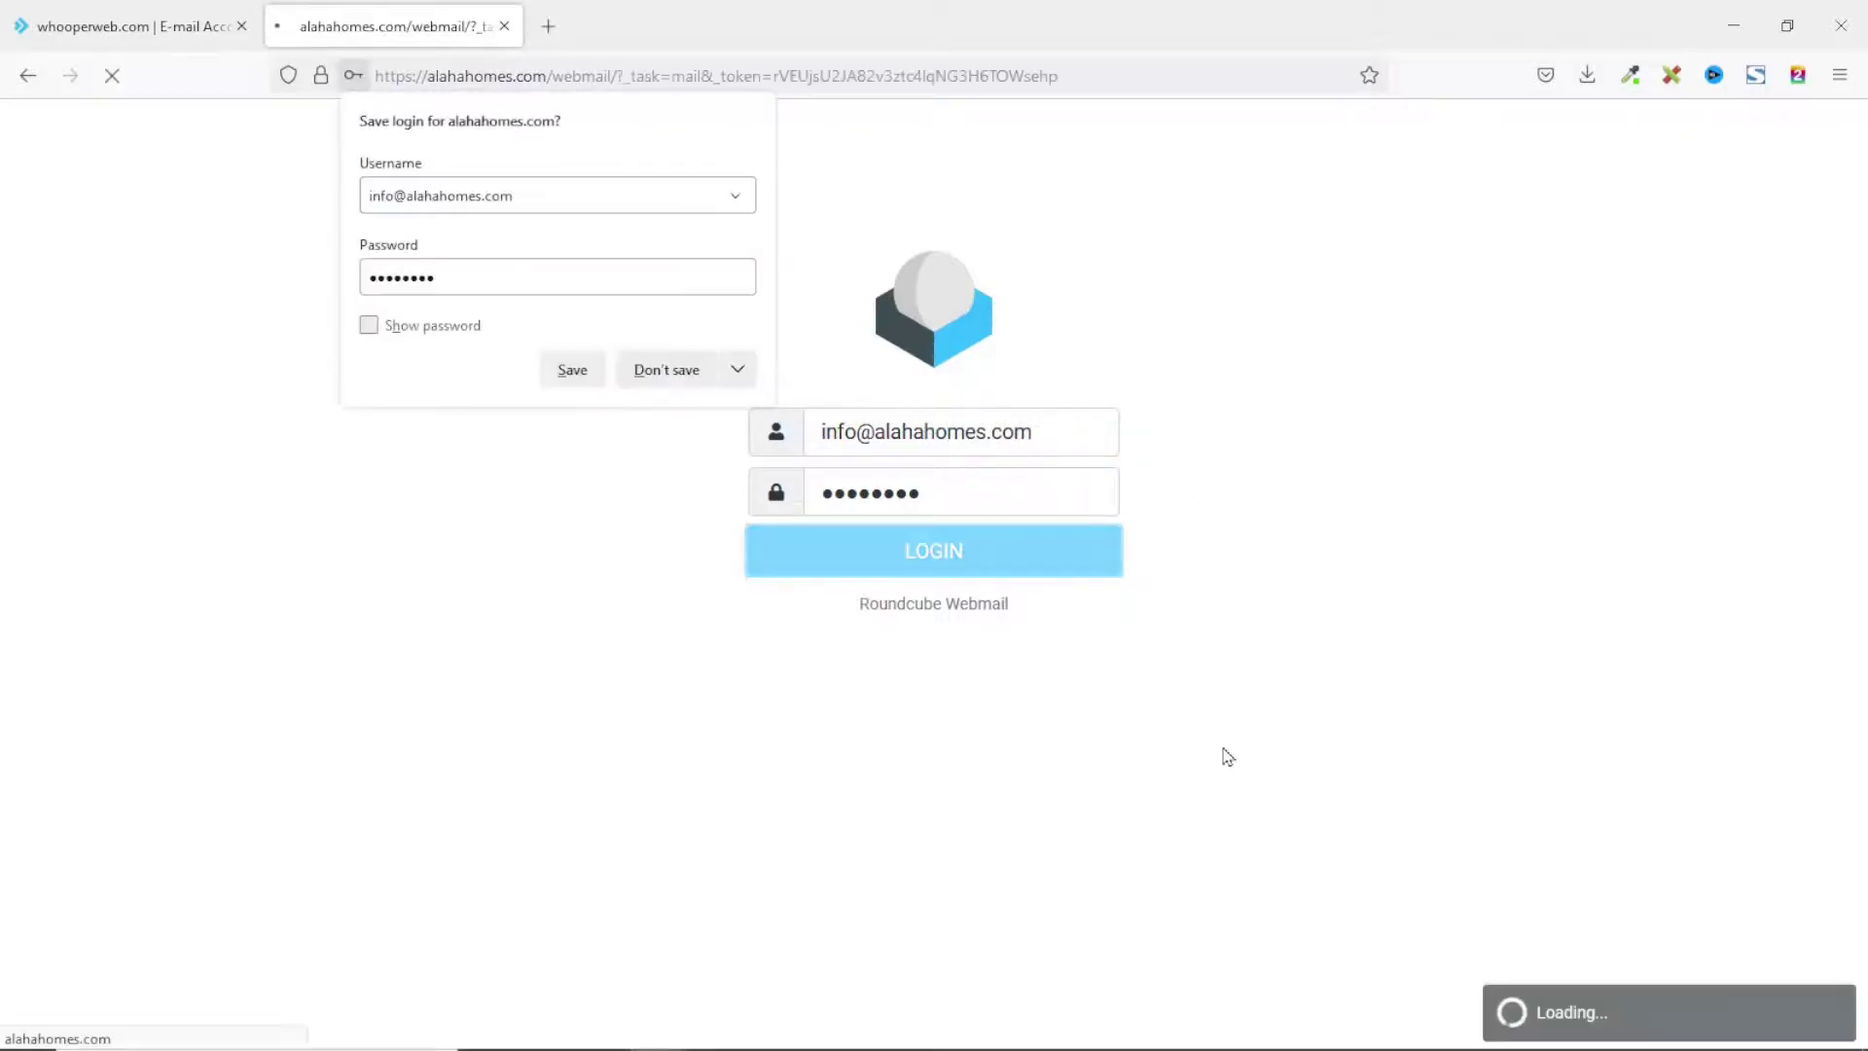
pyautogui.click(1017, 531)
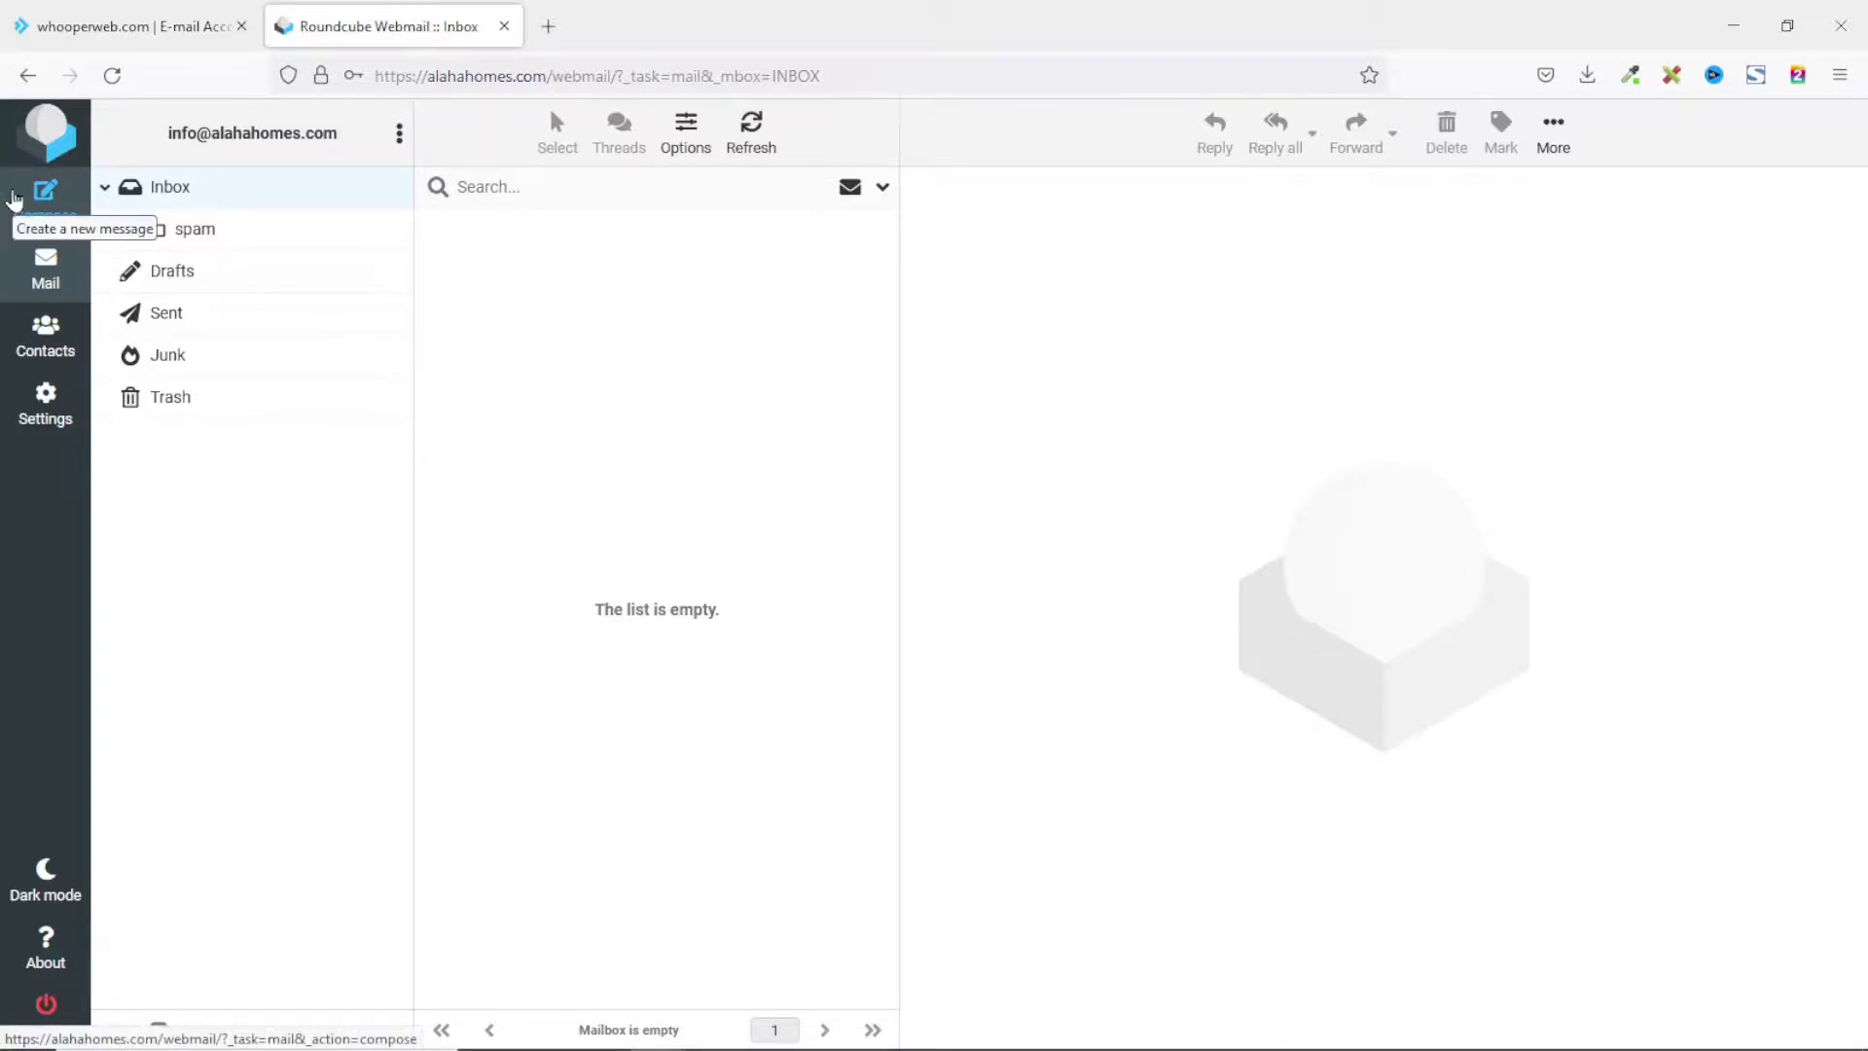
# Go to Settings > Password to show the empty current, new and confirm password fields.
pyautogui.click(52, 409)
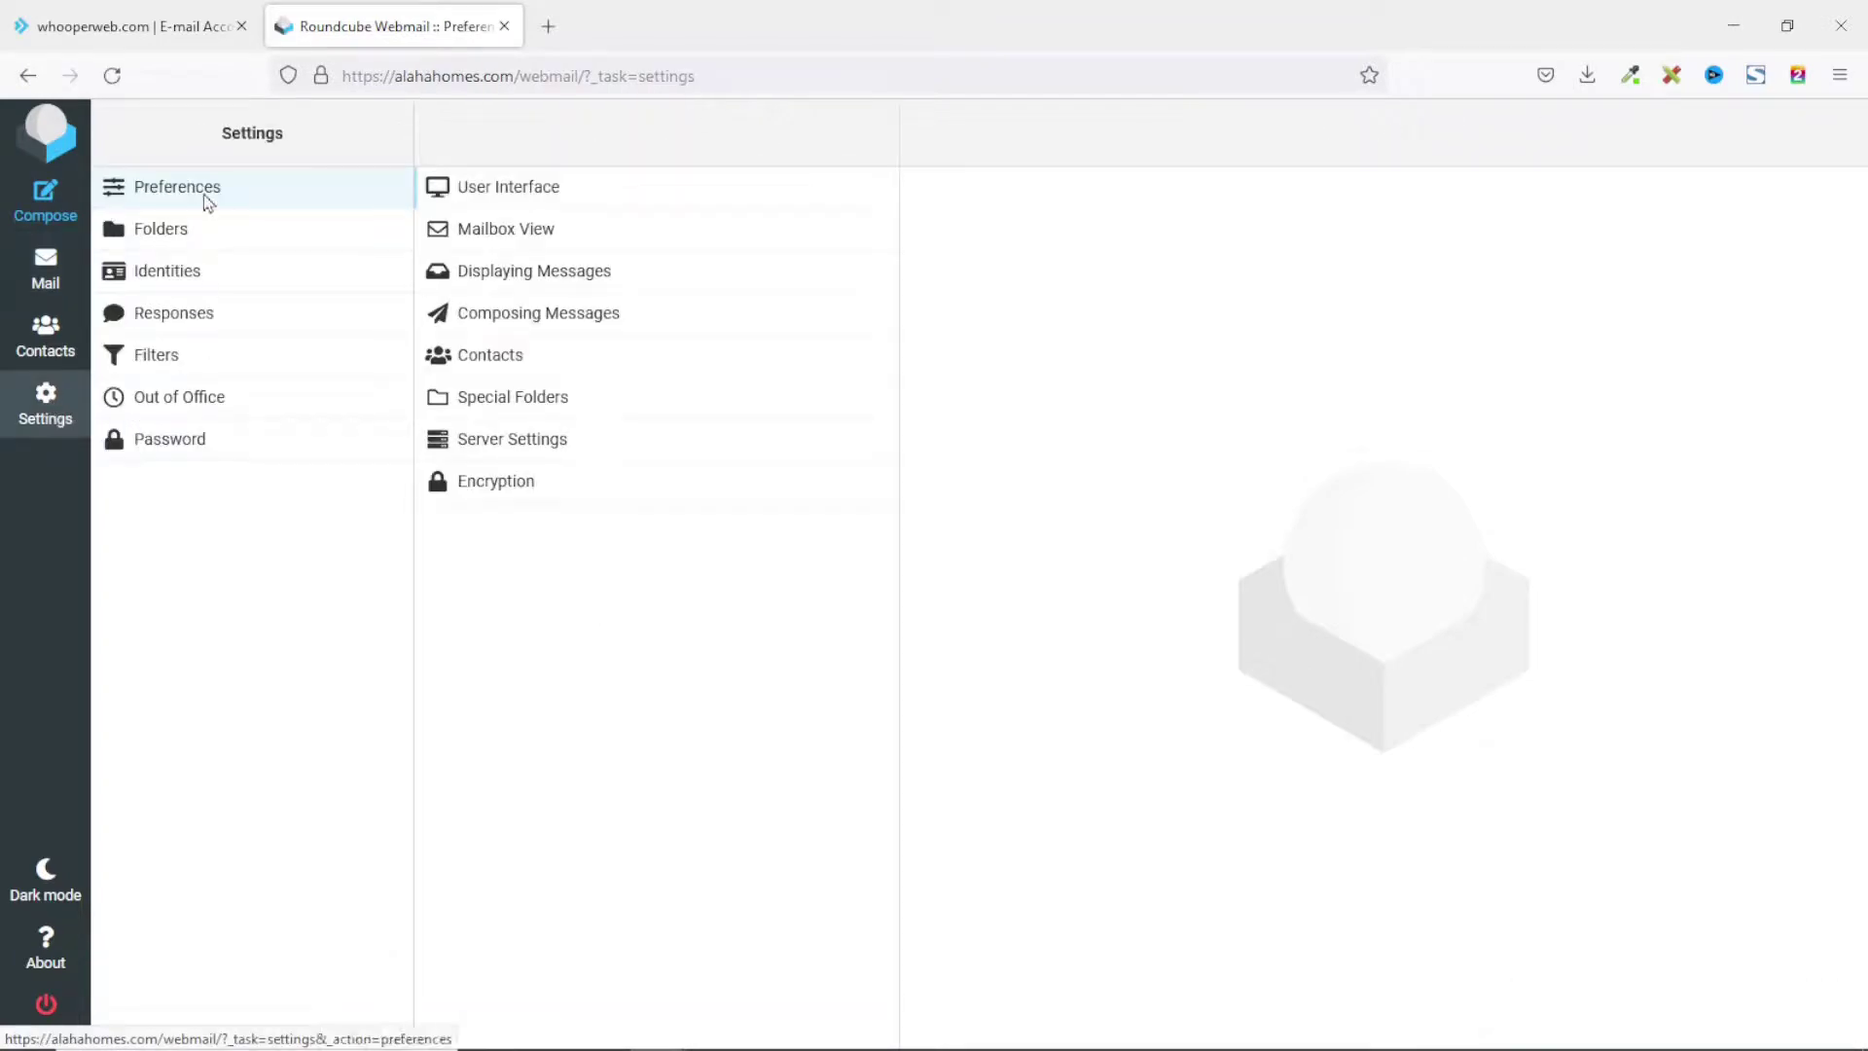
pyautogui.click(182, 454)
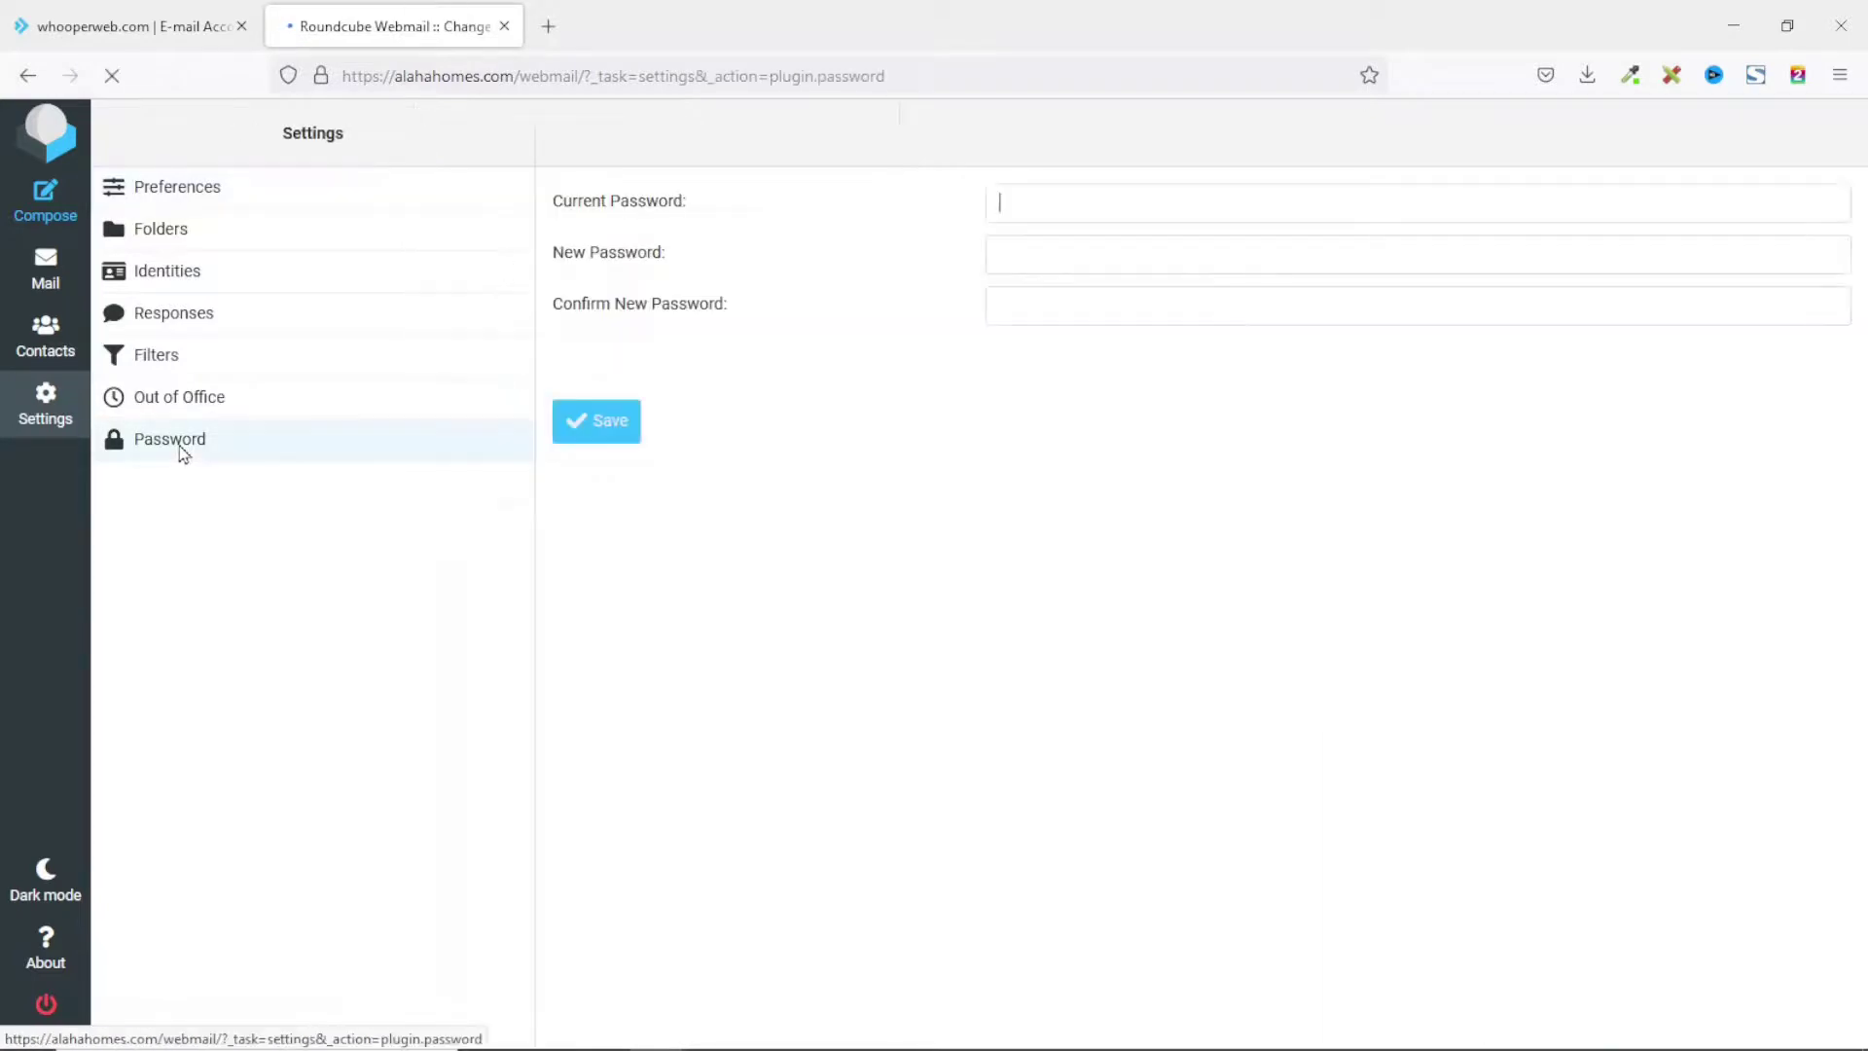
pyautogui.click(1041, 206)
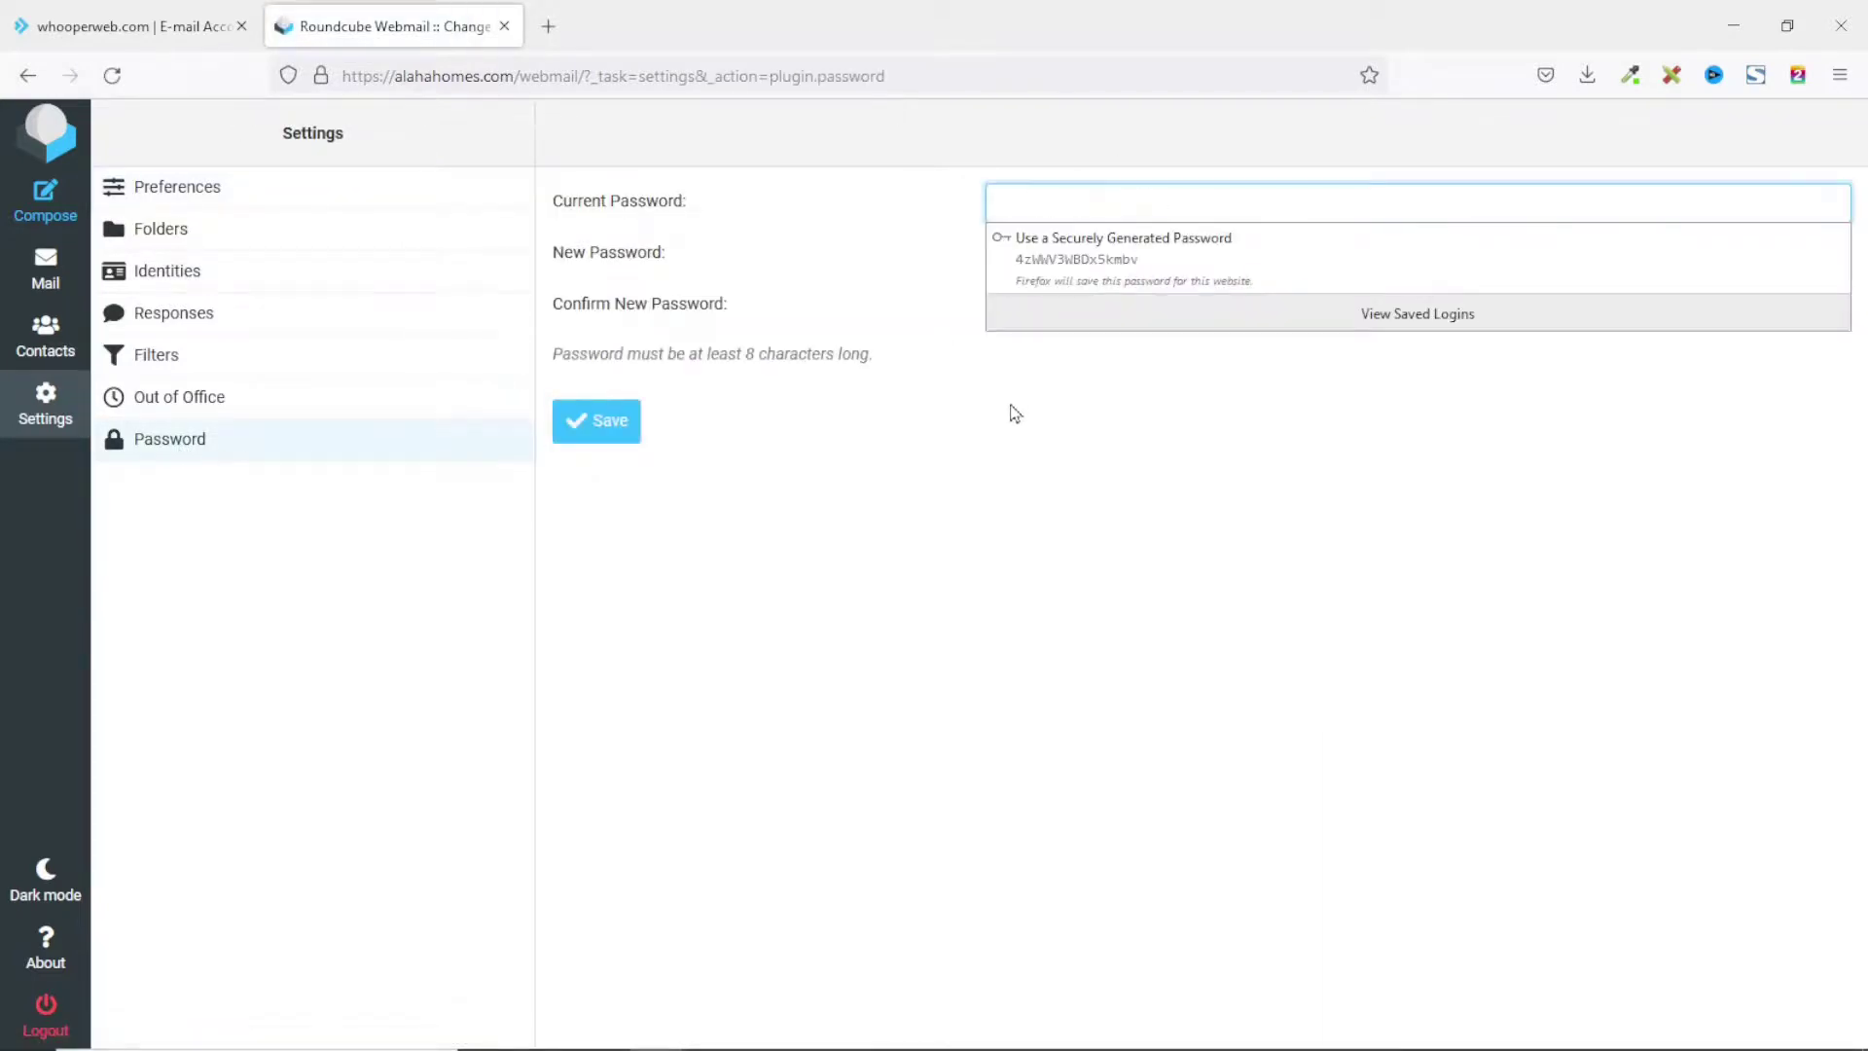
pyautogui.click(991, 440)
pyautogui.click(1023, 260)
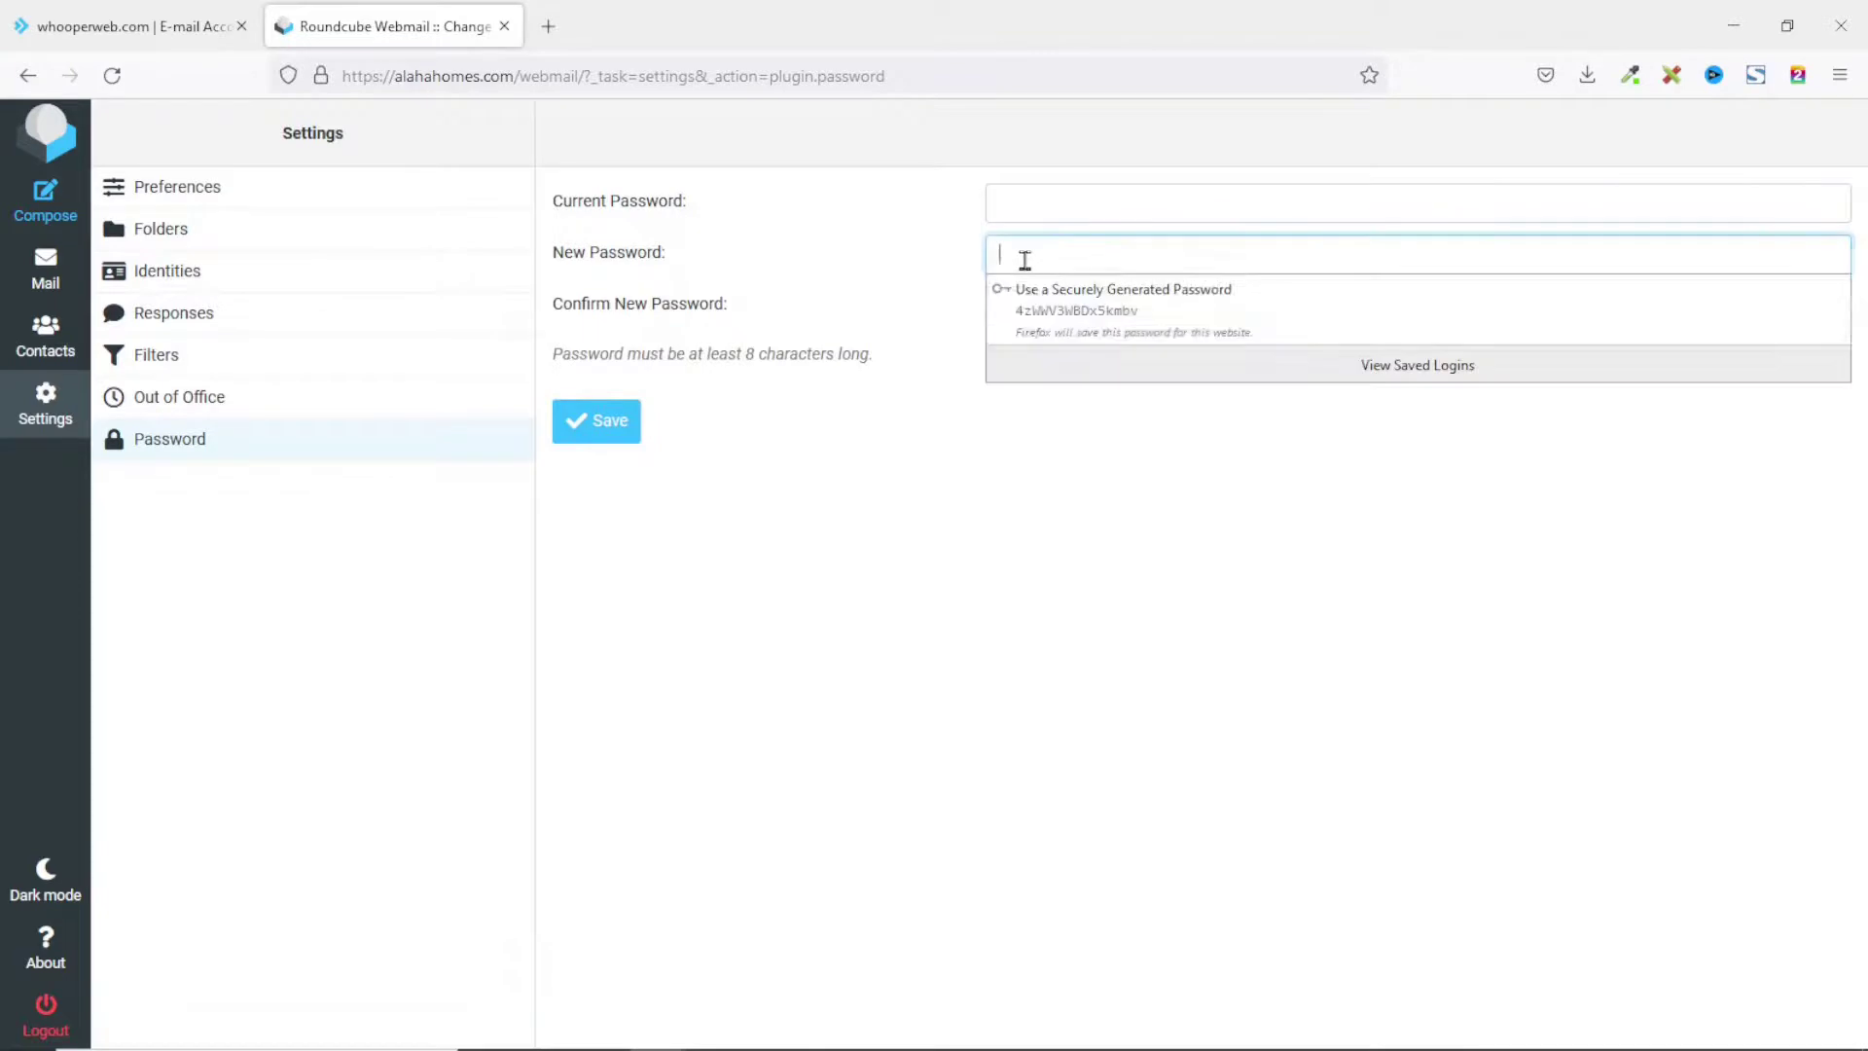
pyautogui.click(926, 354)
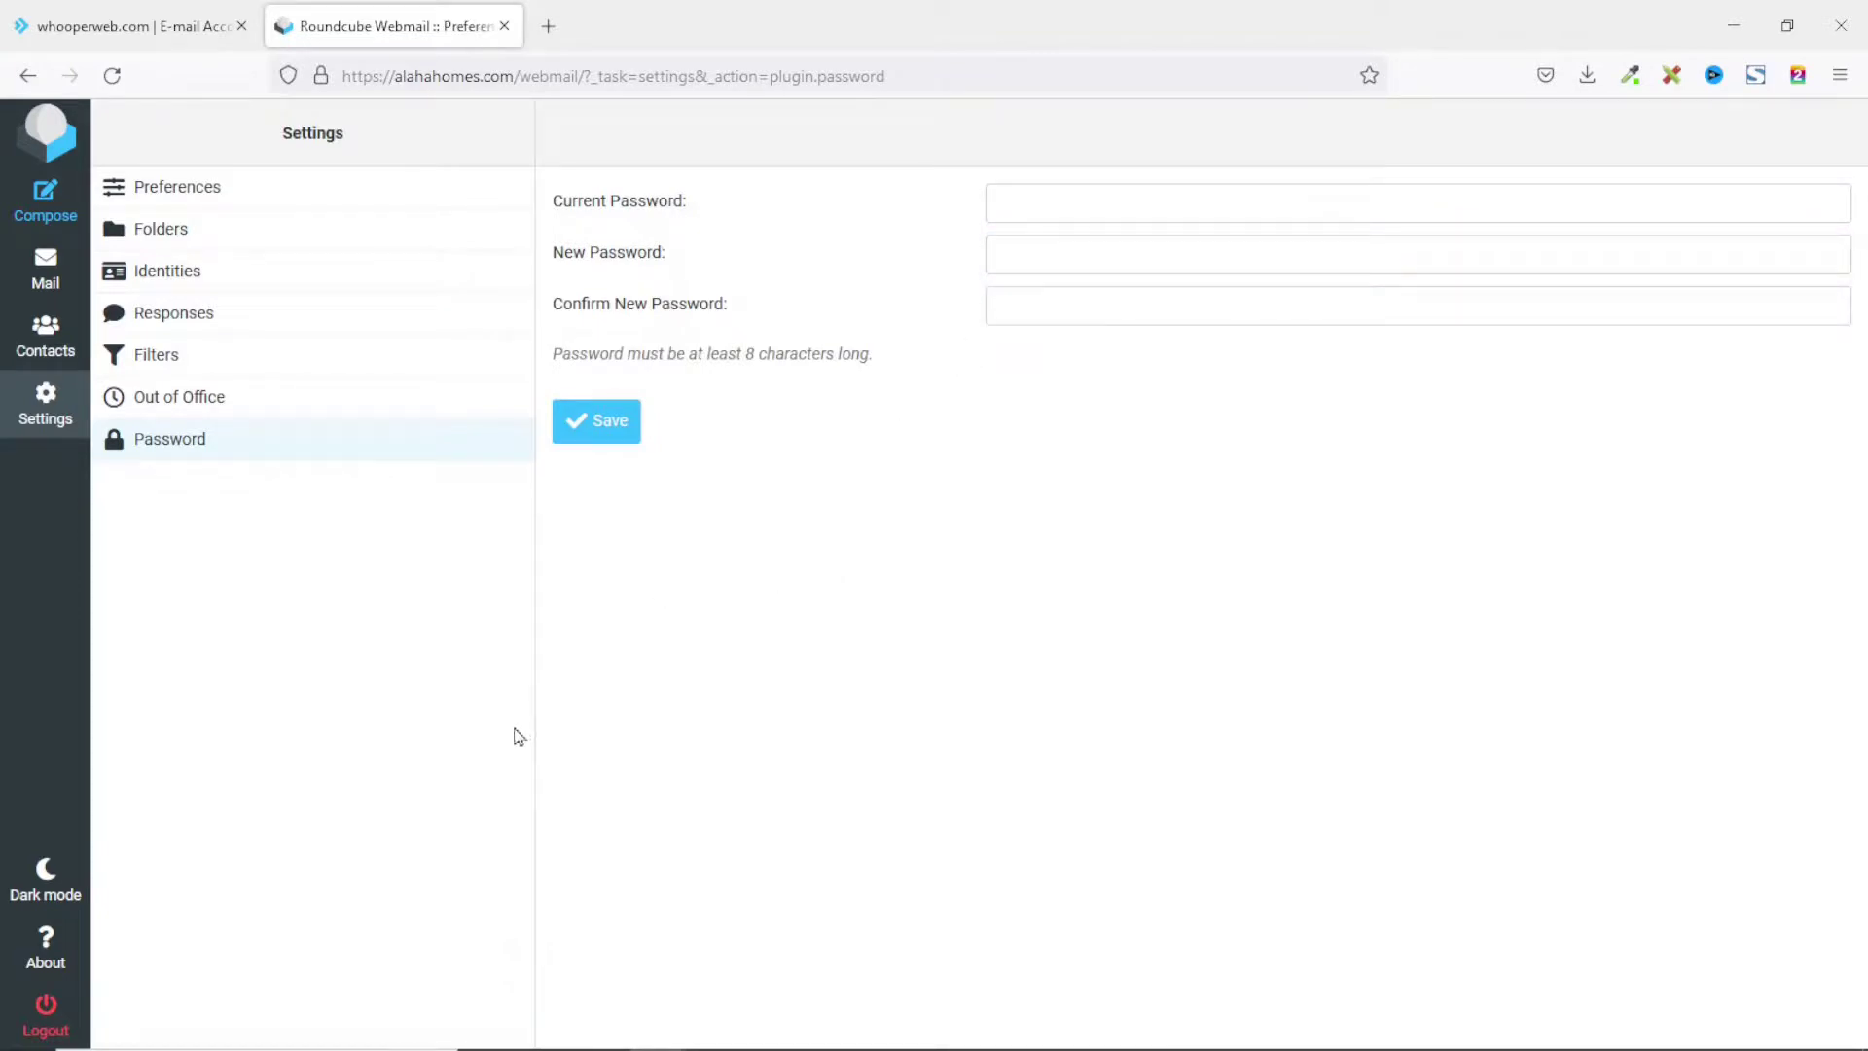
pyautogui.click(36, 267)
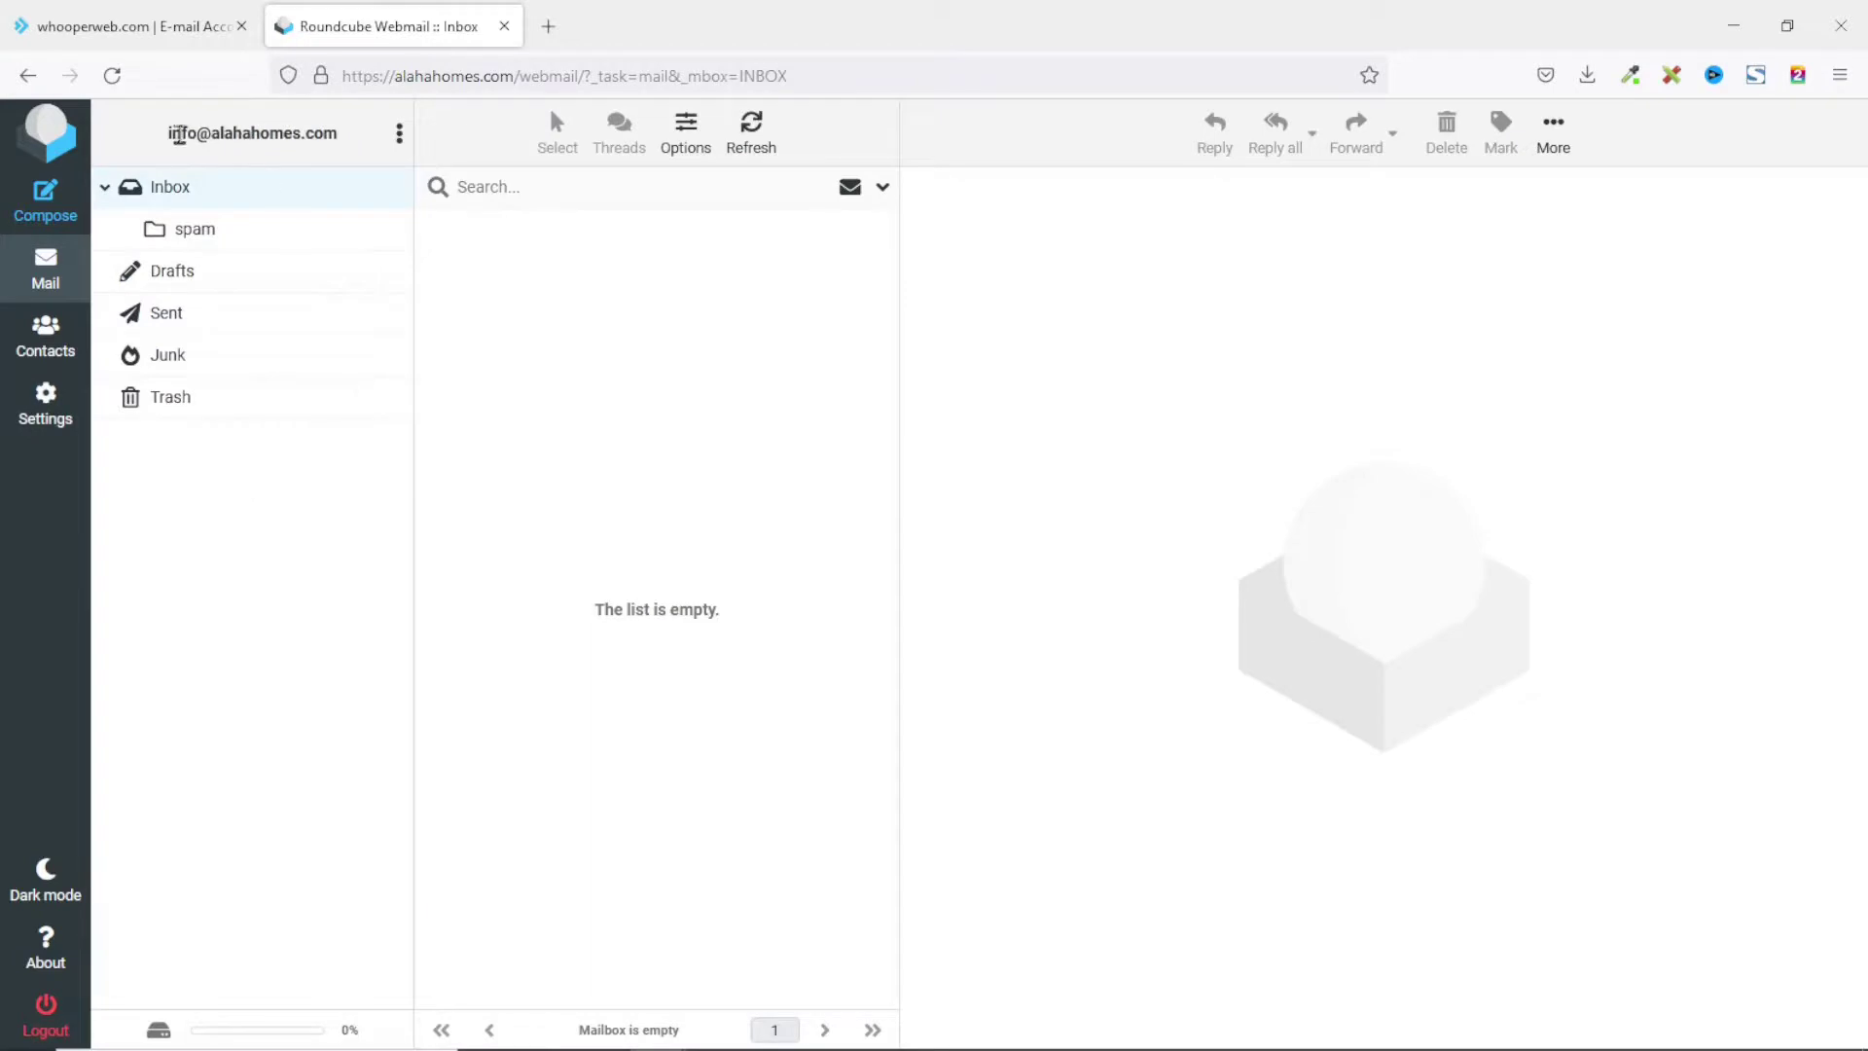
pyautogui.moveTo(170, 140); pyautogui.dragTo(346, 146)
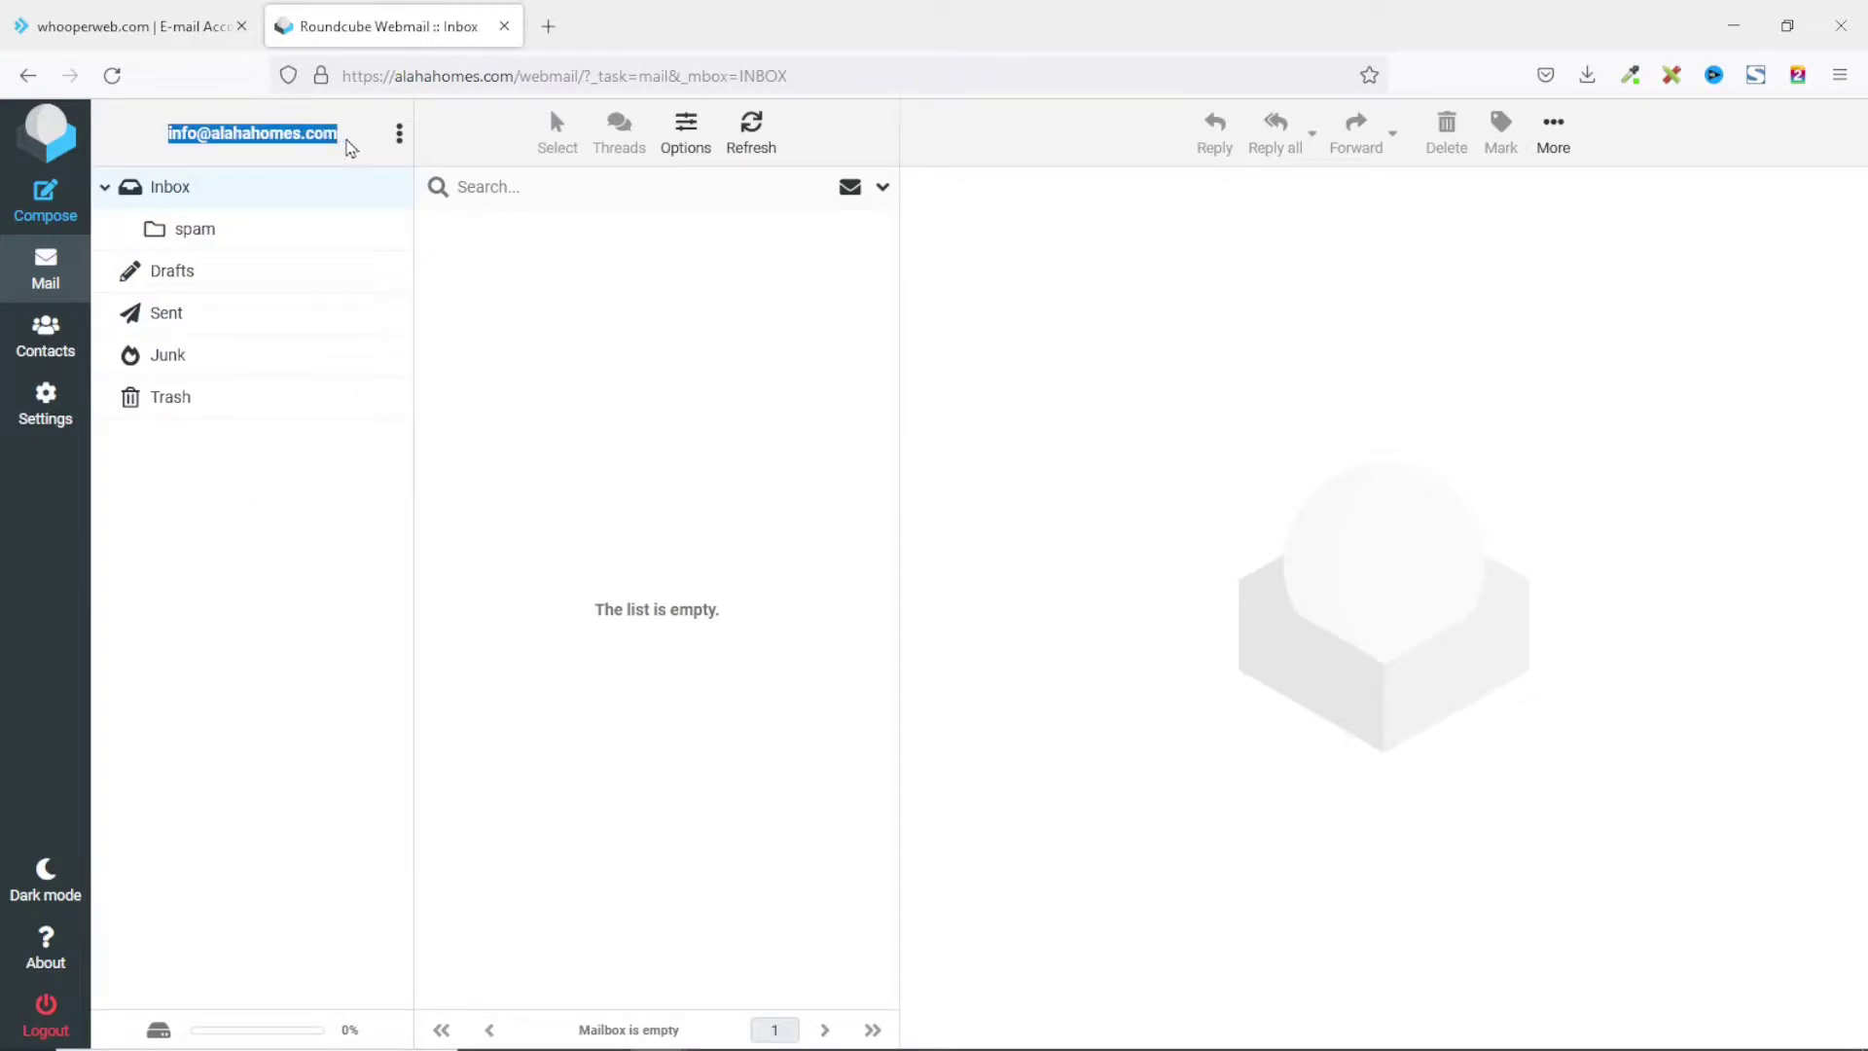